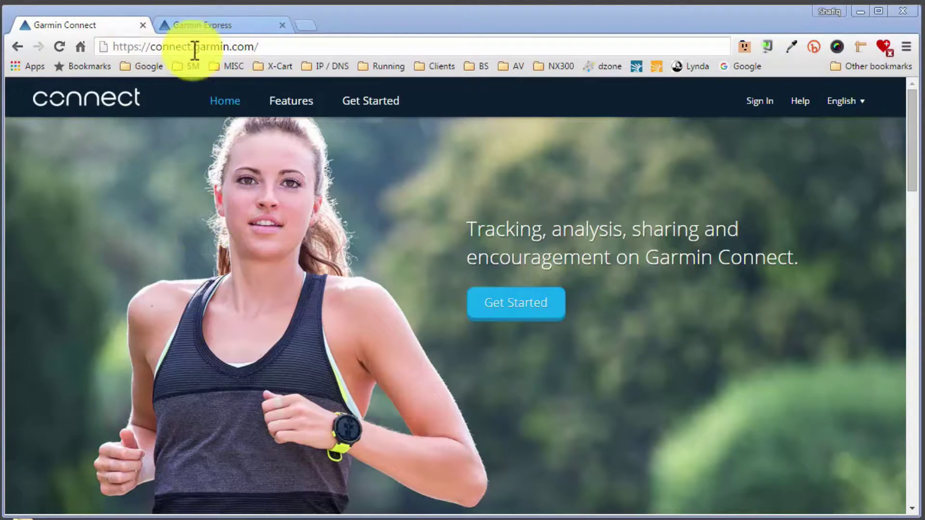
- Look over the Garmin Express page down to its Windows and Mac download options
{"action": "left_click", "coordinate": [198, 27]}
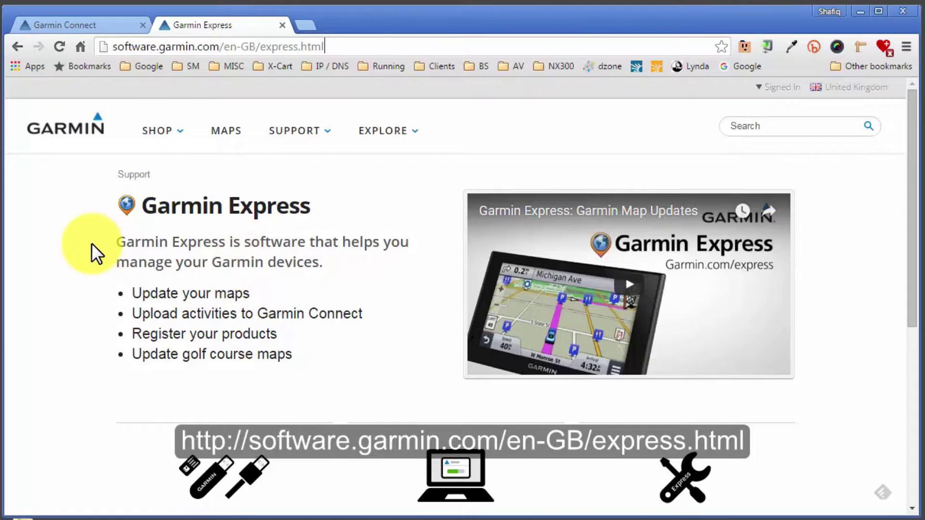
{"action": "scroll", "coordinate": [92, 244], "scroll_direction": "down", "scroll_amount": 5}
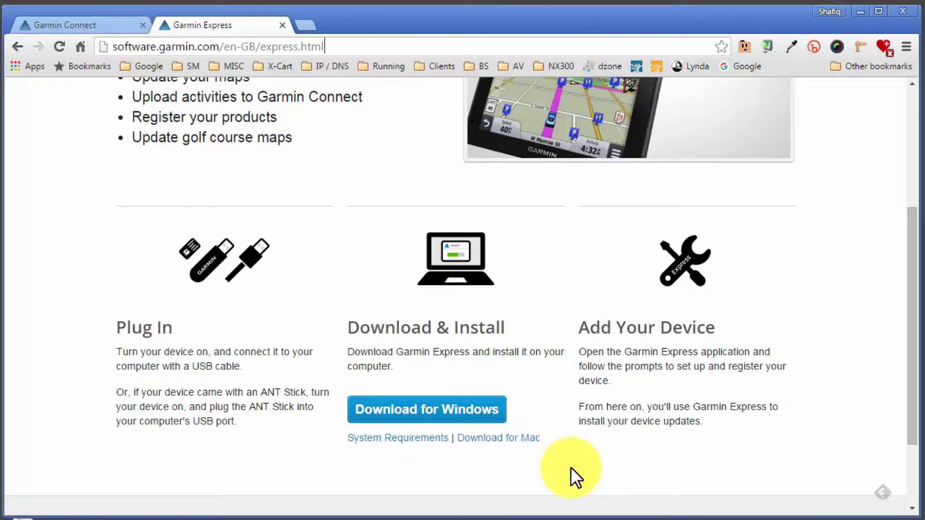
{"action": "scroll", "coordinate": [384, 376], "scroll_direction": "down", "scroll_amount": 2}
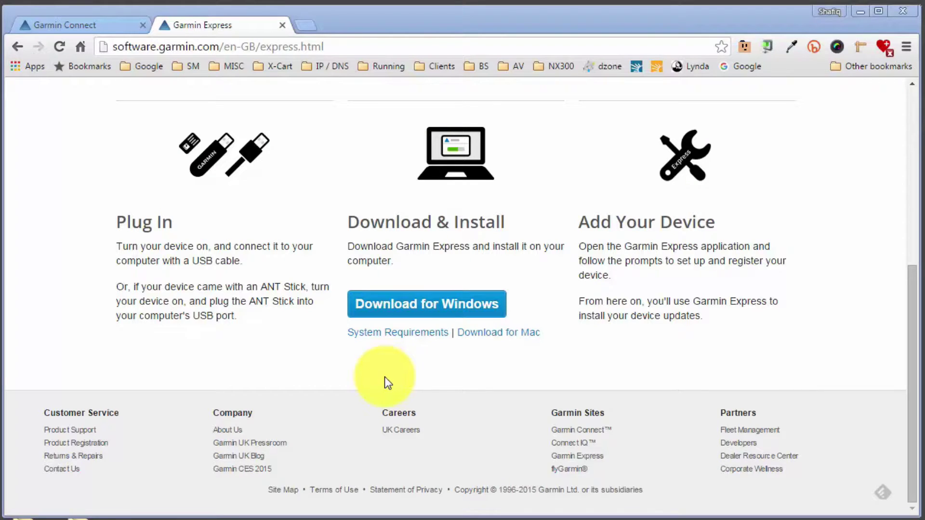
- Return to the Garmin Connect site and sign in with the account e-mail and password
{"action": "left_click", "coordinate": [82, 25]}
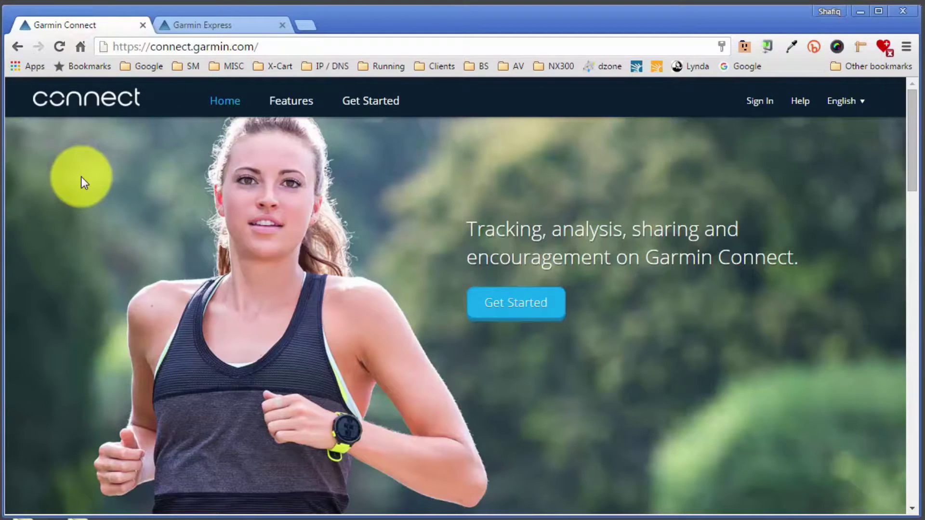
{"action": "left_click", "coordinate": [769, 111]}
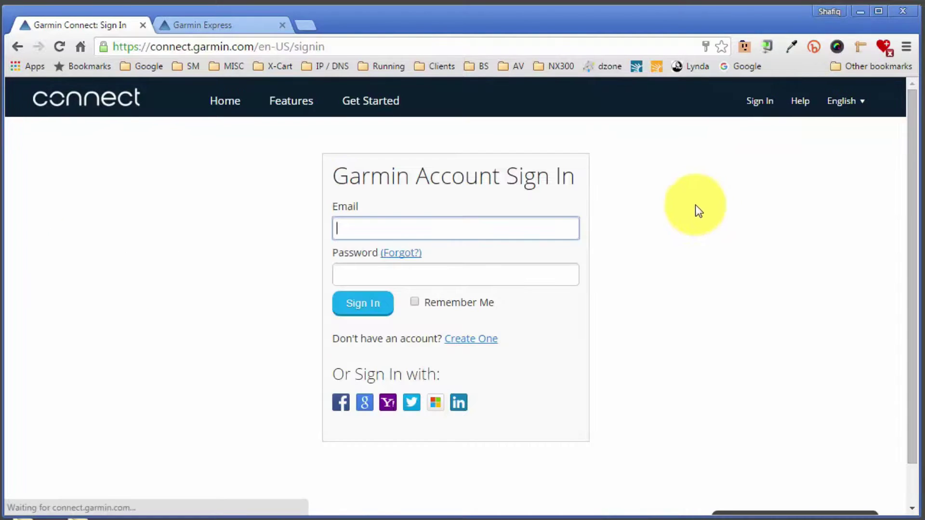
{"action": "left_click", "coordinate": [541, 223]}
{"action": "left_click", "coordinate": [409, 250]}
{"action": "left_click", "coordinate": [373, 309]}
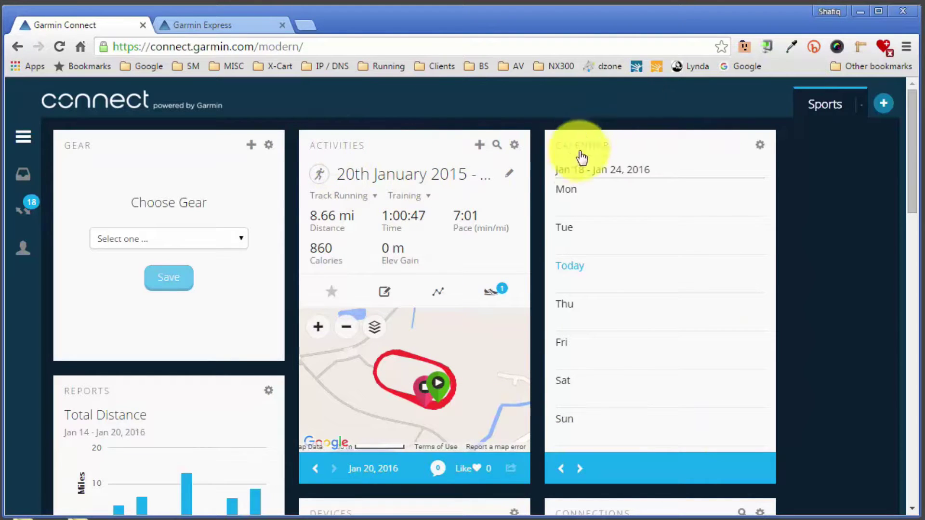
- Create a new workout of type Run from the dashboard's Workouts widget
{"action": "left_click_drag", "start_coordinate": [909, 140], "coordinate": [908, 382]}
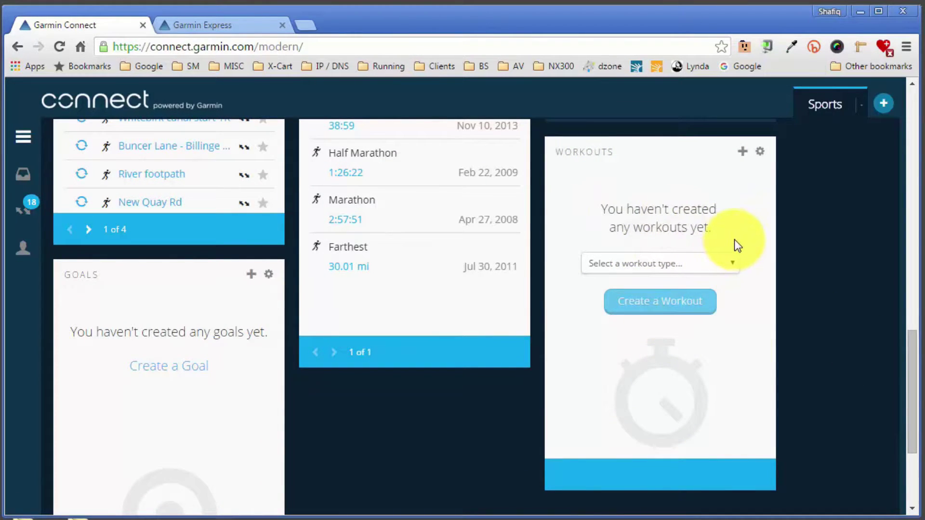
{"action": "left_click", "coordinate": [679, 264]}
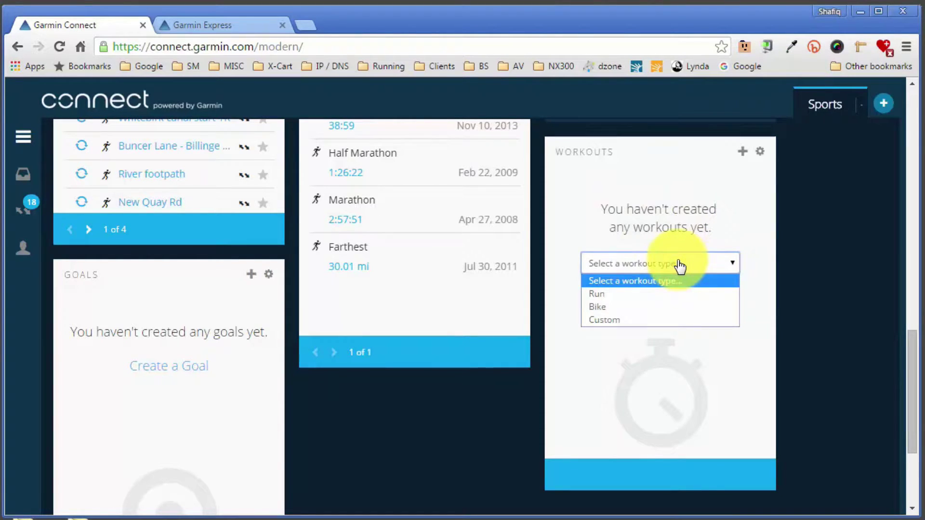
{"action": "left_click", "coordinate": [603, 295]}
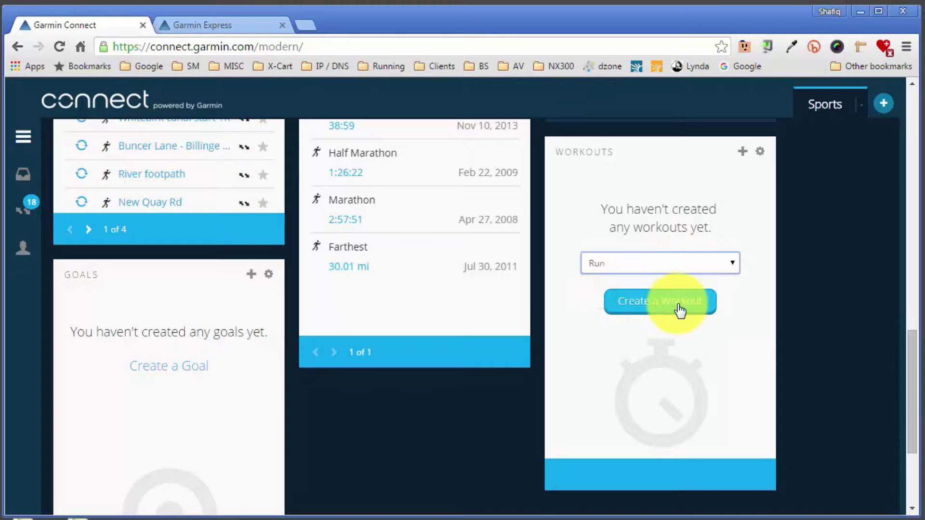
{"action": "left_click", "coordinate": [680, 311]}
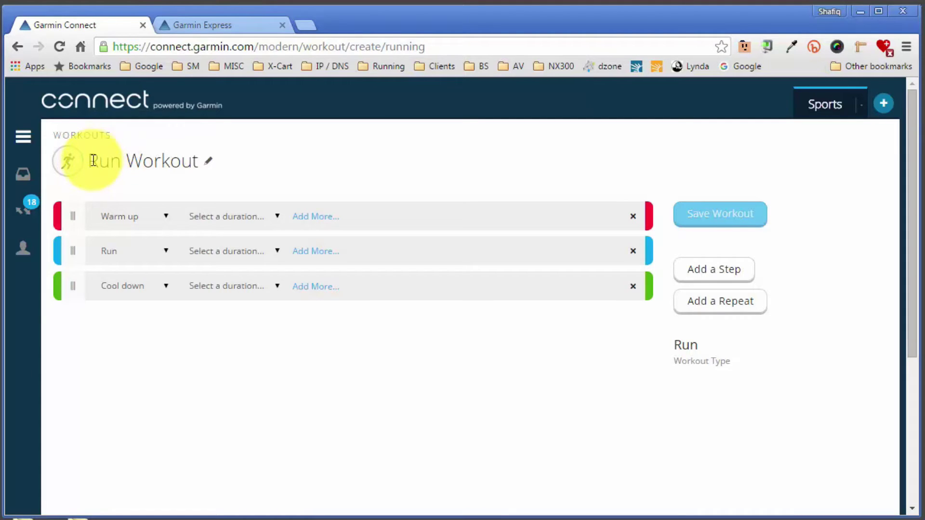
- Rename the workout to "My Workout #1"
{"action": "left_click", "coordinate": [209, 161]}
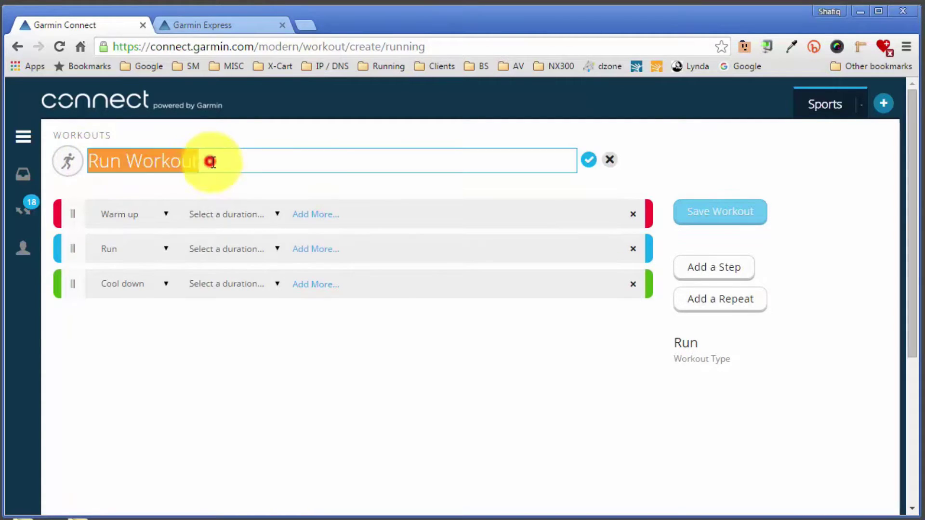
{"action": "type", "text": "My W"}
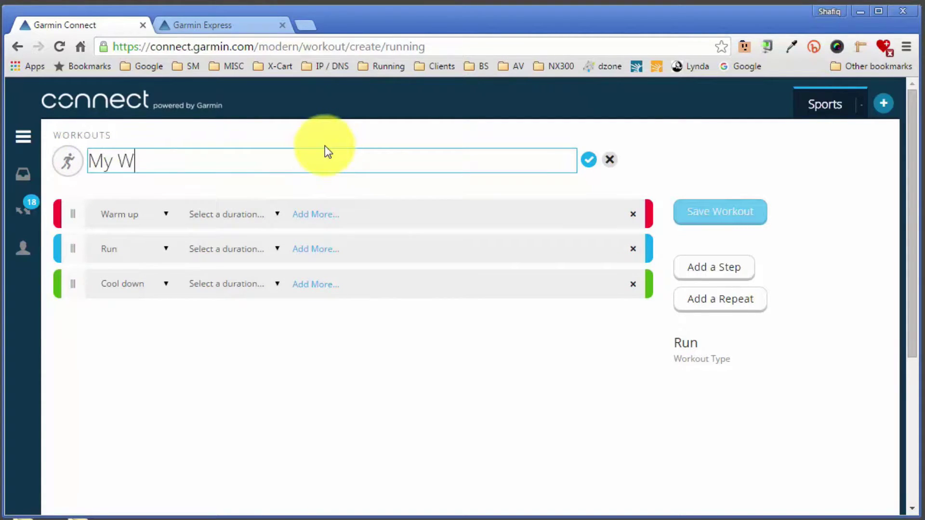
{"action": "type", "text": "orkout "}
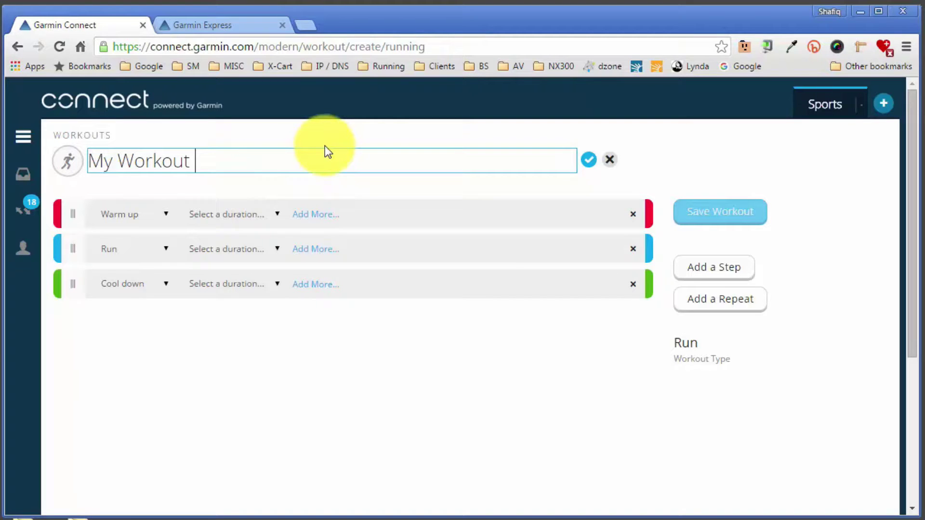
{"action": "type", "text": "#1"}
{"action": "key", "text": "Return"}
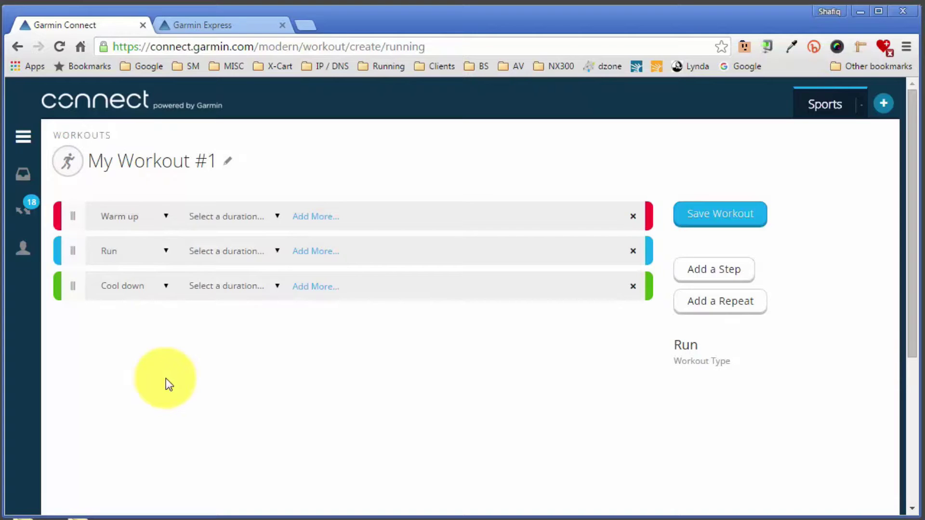
- Delete the default Warm up, Run and Cool down steps from the workout
{"action": "left_click", "coordinate": [633, 217]}
{"action": "left_click", "coordinate": [633, 216]}
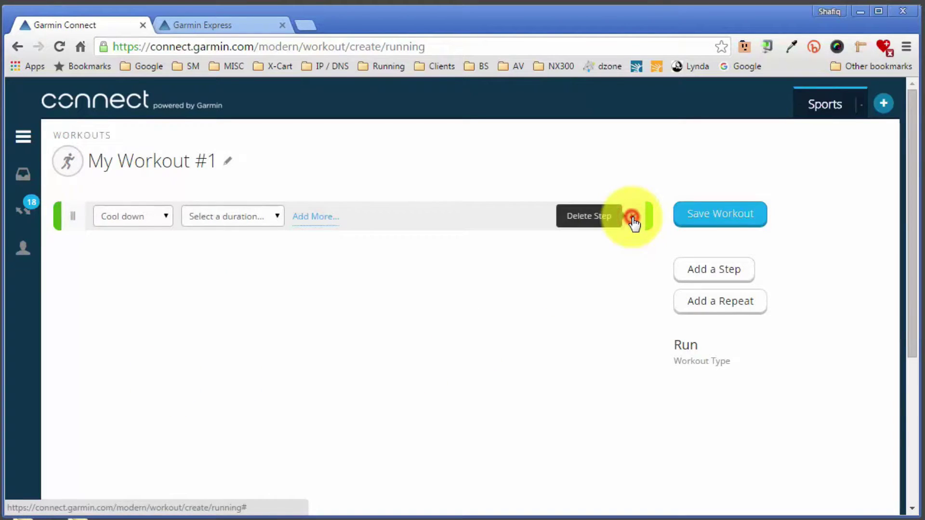
{"action": "left_click", "coordinate": [633, 215]}
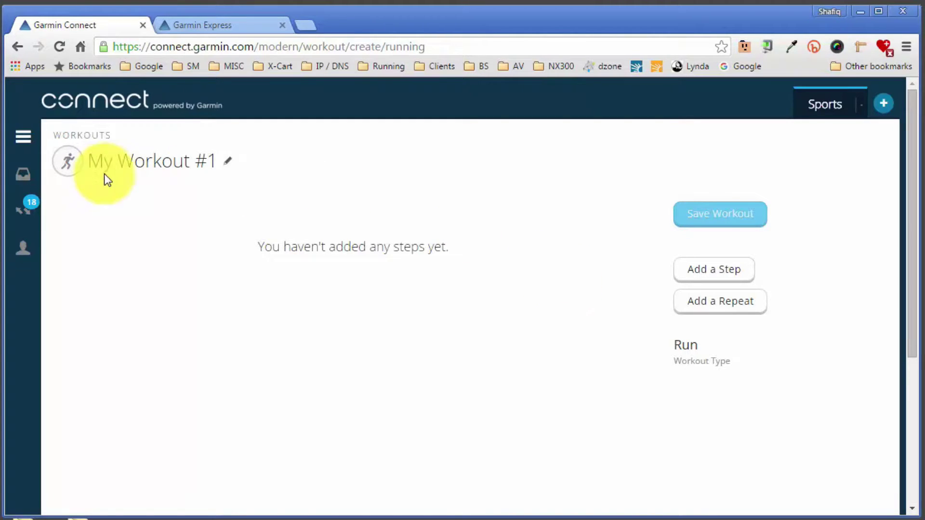
- Add a Warm up step to the workout with a distance duration of 1 mi
{"action": "left_click", "coordinate": [723, 275]}
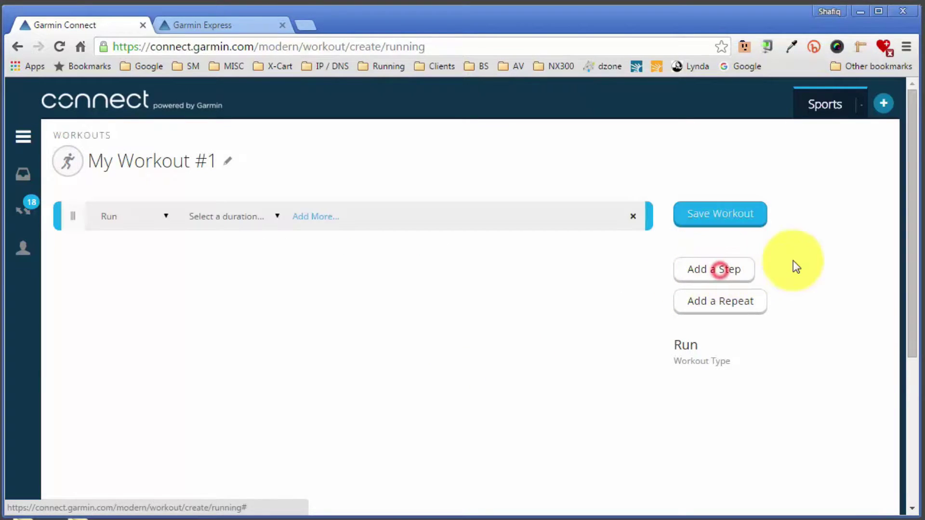
{"action": "left_click", "coordinate": [131, 222]}
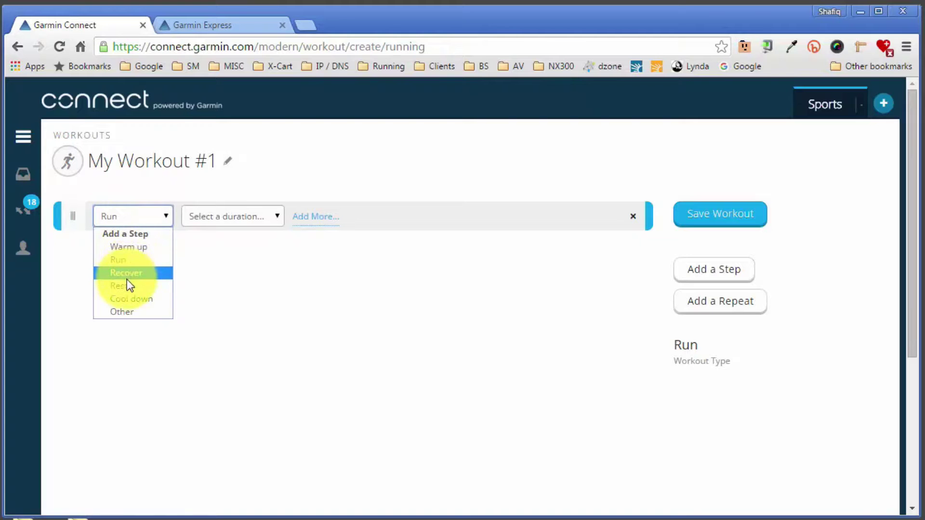
{"action": "left_click", "coordinate": [153, 247]}
{"action": "left_click", "coordinate": [259, 225]}
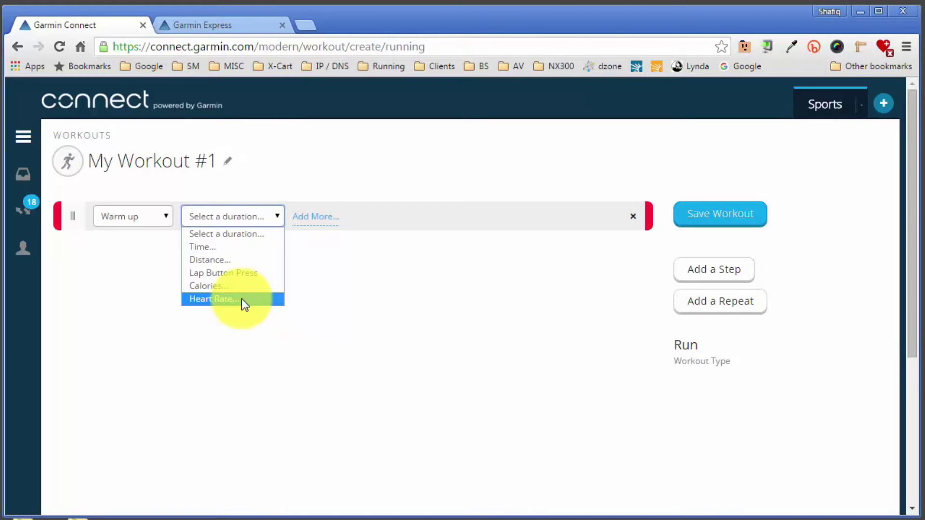
{"action": "left_click", "coordinate": [223, 259]}
{"action": "left_click", "coordinate": [252, 217]}
{"action": "type", "text": "1"}
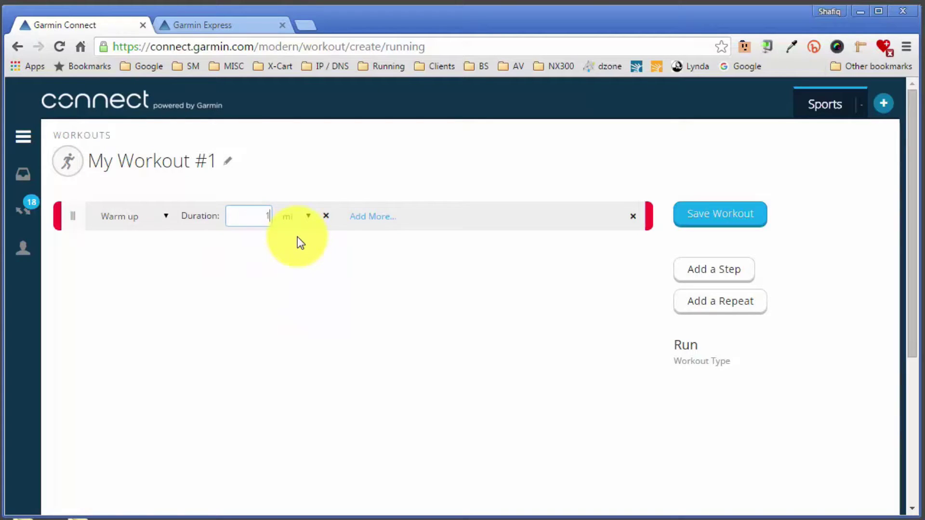
{"action": "key", "text": "Tab"}
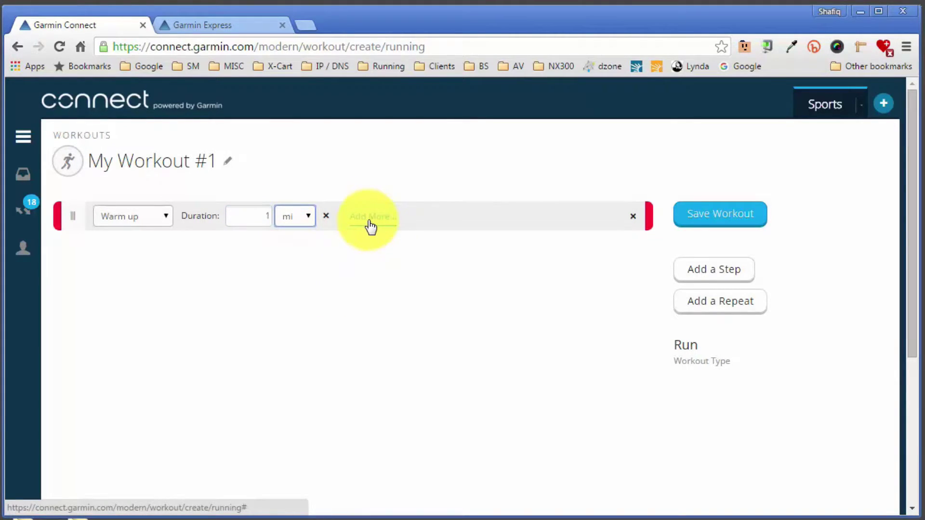
- Give the Warm up step a pace intensity target of 8:30 to 9:00 min/mi
{"action": "left_click", "coordinate": [370, 225]}
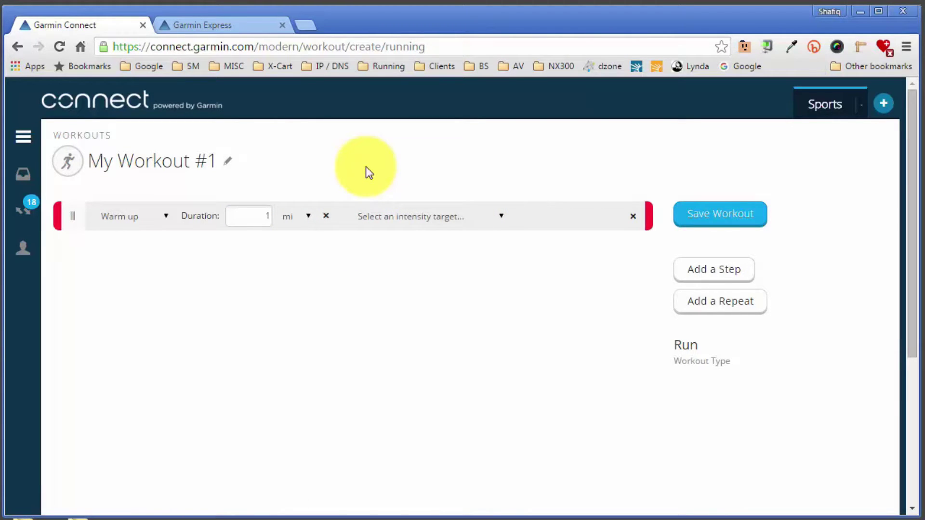
{"action": "left_click", "coordinate": [414, 220]}
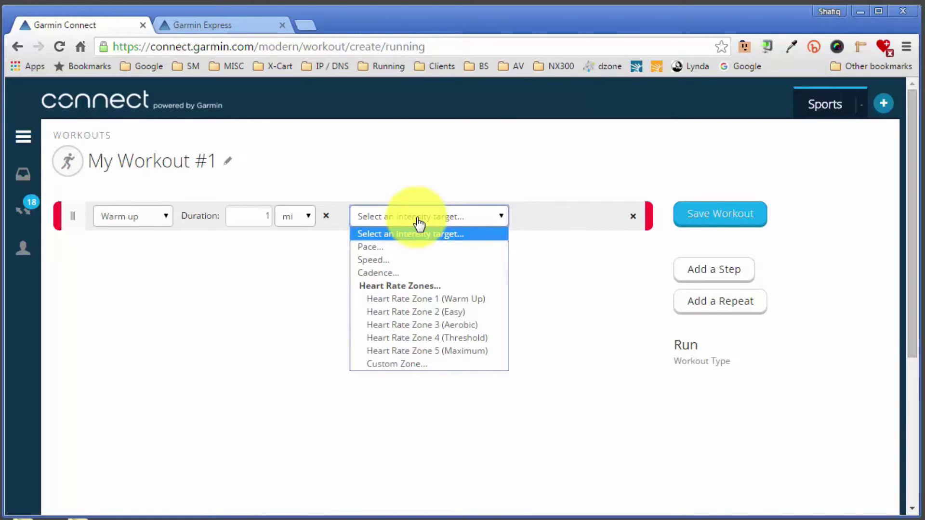
{"action": "left_click", "coordinate": [404, 245]}
{"action": "left_click", "coordinate": [409, 159]}
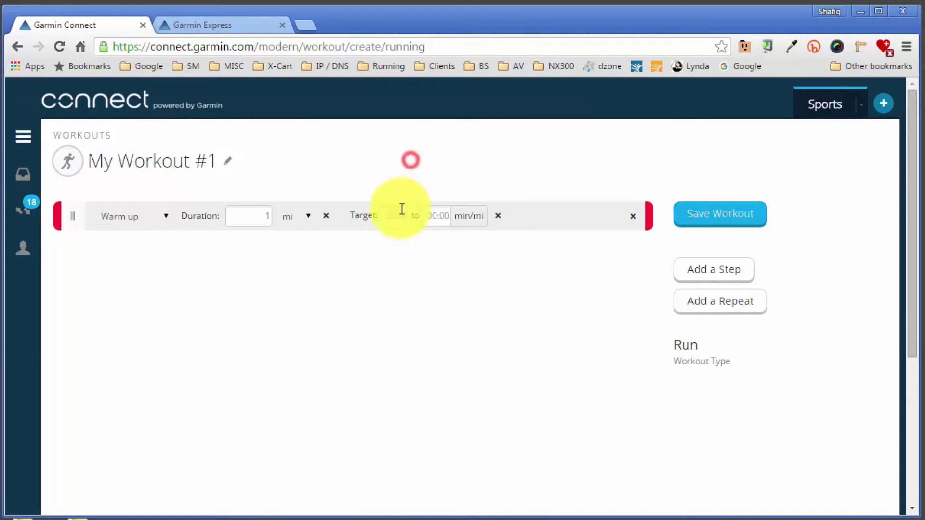
{"action": "left_click", "coordinate": [396, 215]}
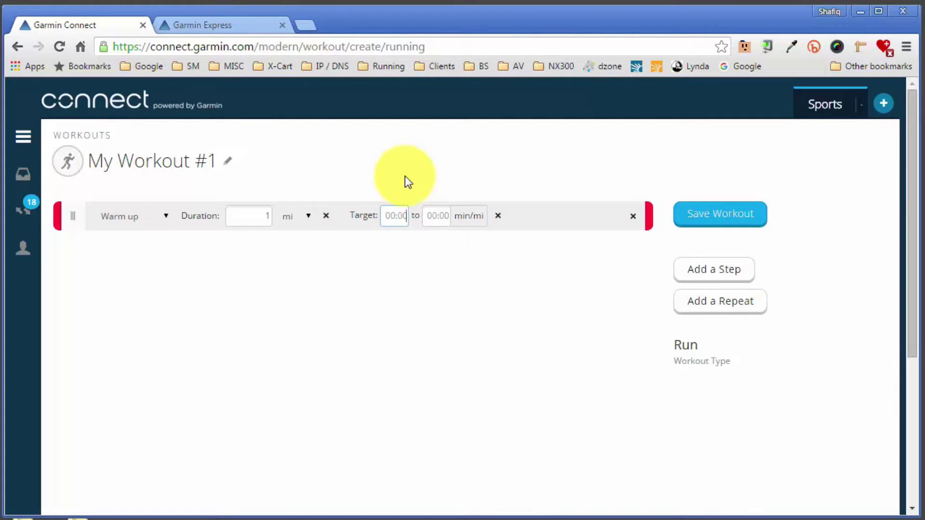
{"action": "type", "text": "8:30"}
{"action": "key", "text": "Tab"}
{"action": "type", "text": "9:00"}
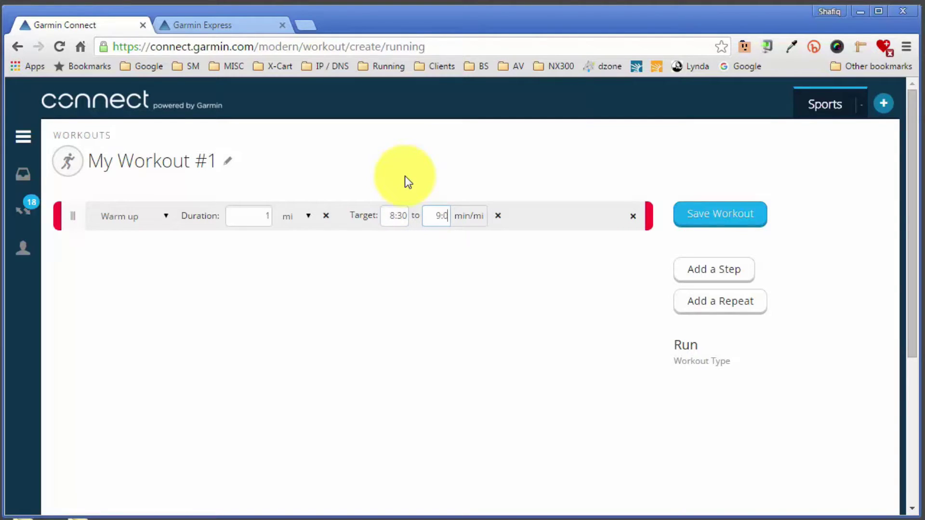
{"action": "left_click", "coordinate": [405, 177]}
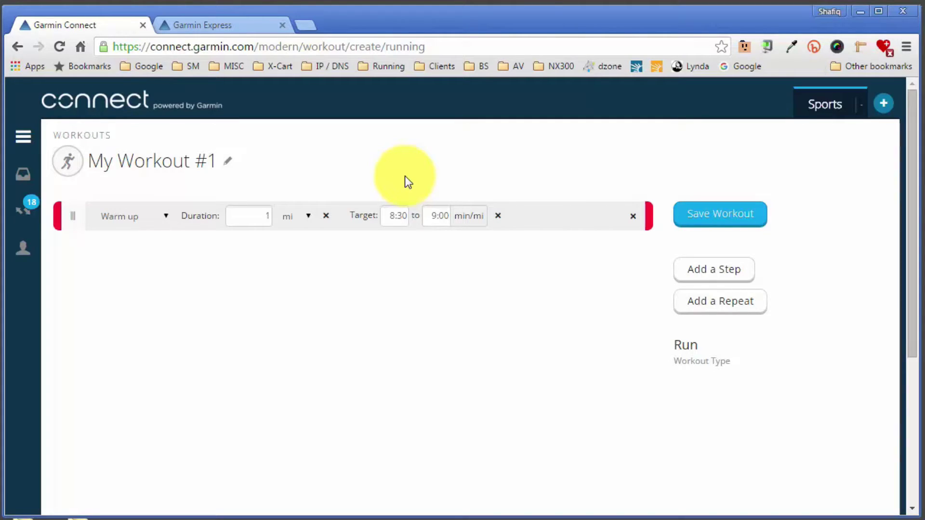
- Add a repeat block and give its Run step a time duration of 1:00 min:sec, with the intensity target left unselected
{"action": "left_click", "coordinate": [728, 311]}
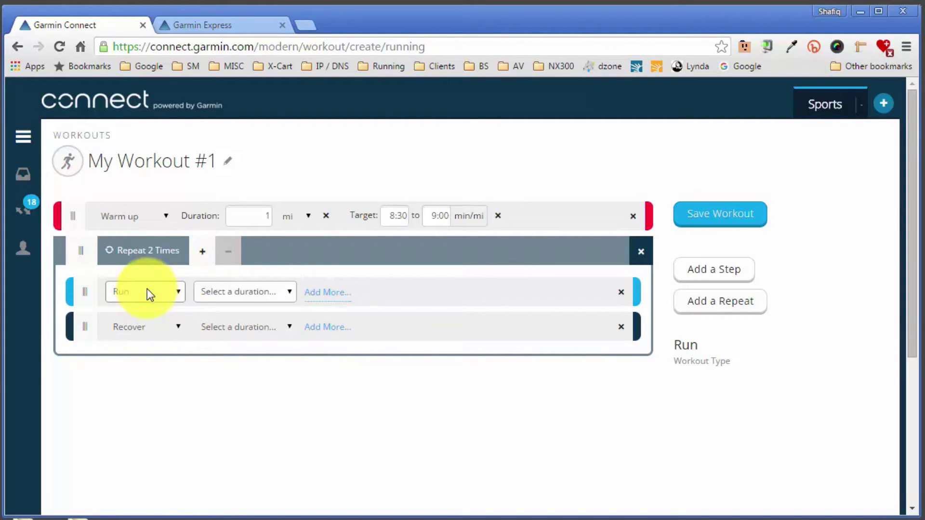
{"action": "left_click", "coordinate": [243, 298]}
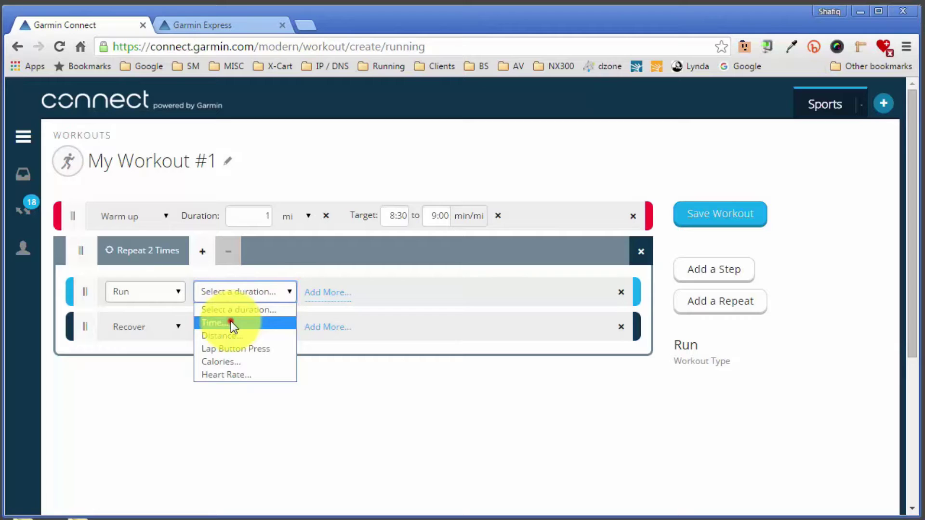
{"action": "left_click", "coordinate": [231, 322]}
{"action": "left_click", "coordinate": [268, 291]}
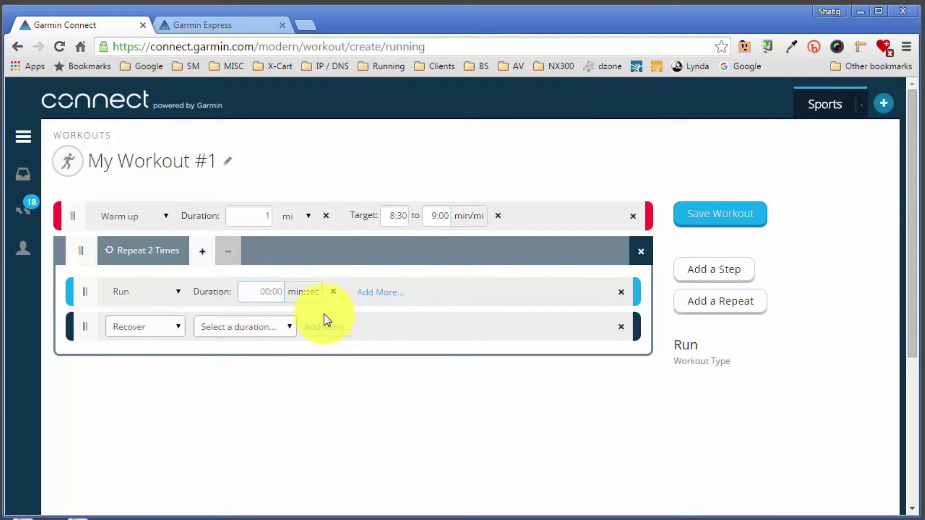
{"action": "type", "text": "1:00"}
{"action": "key", "text": "Tab"}
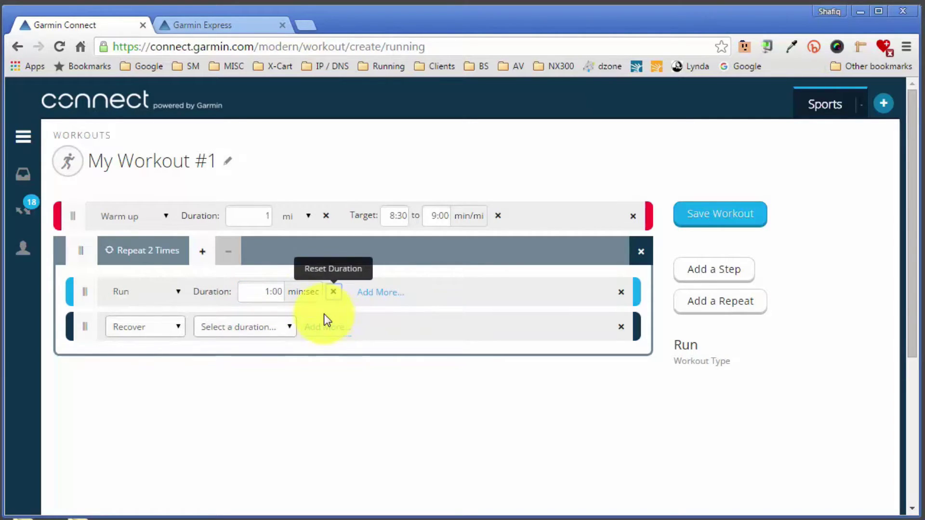
{"action": "left_click", "coordinate": [364, 298]}
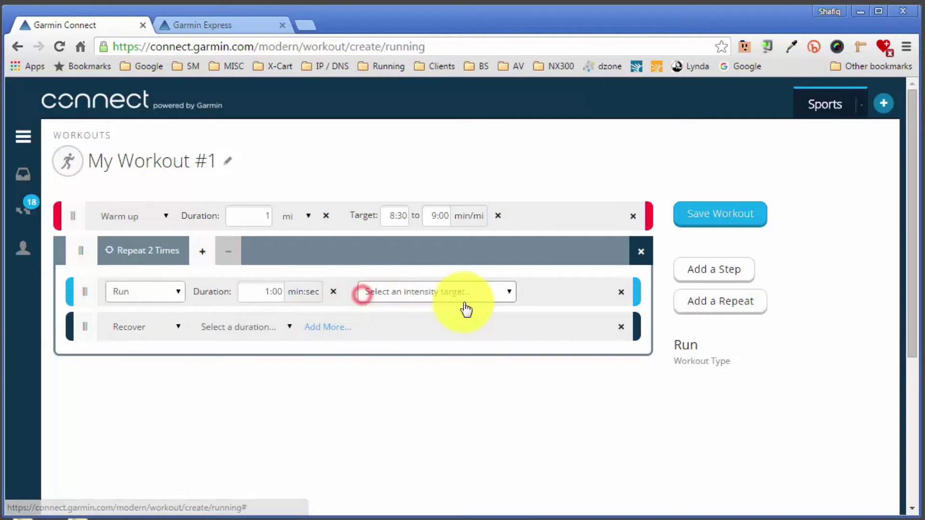
{"action": "left_click", "coordinate": [458, 431]}
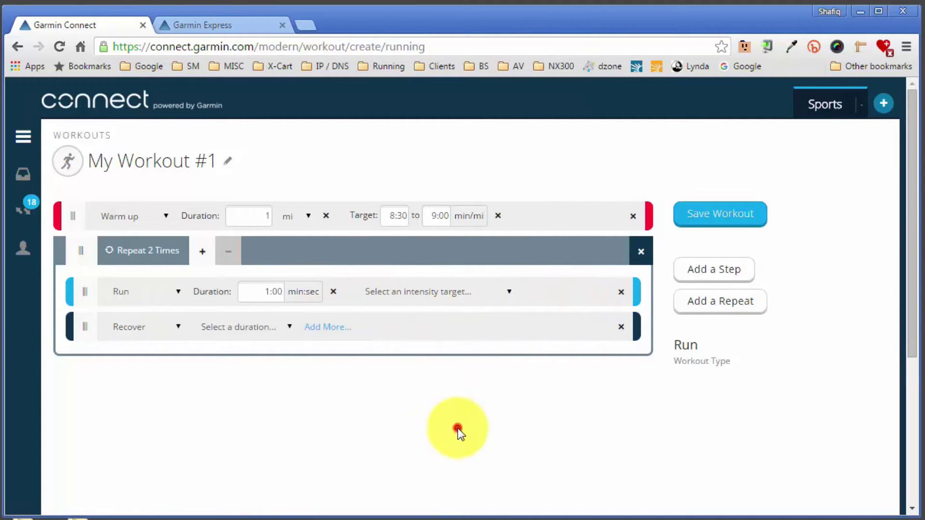
- Set the repeat block's Recover step to a time duration of 2:00 min:sec
{"action": "left_click", "coordinate": [133, 329]}
{"action": "left_click", "coordinate": [133, 329]}
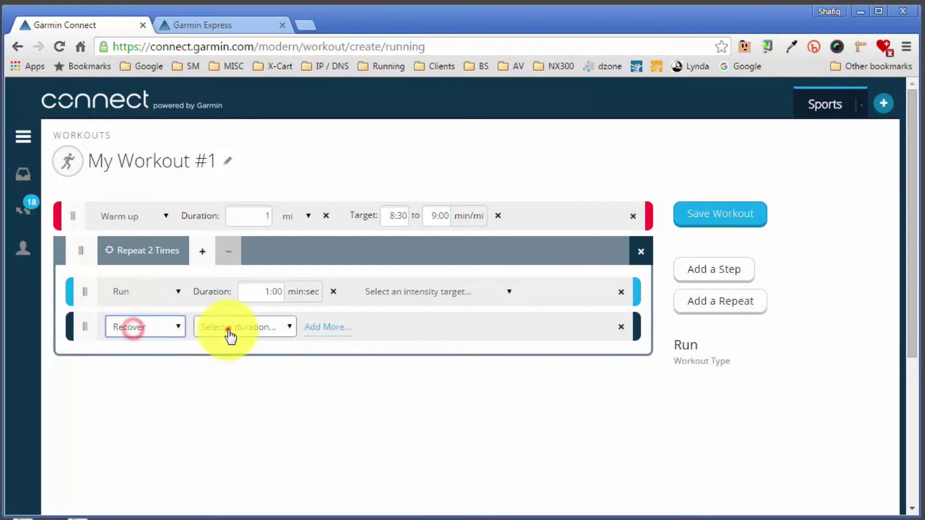
{"action": "left_click", "coordinate": [227, 328]}
{"action": "left_click", "coordinate": [224, 358]}
{"action": "left_click", "coordinate": [273, 327]}
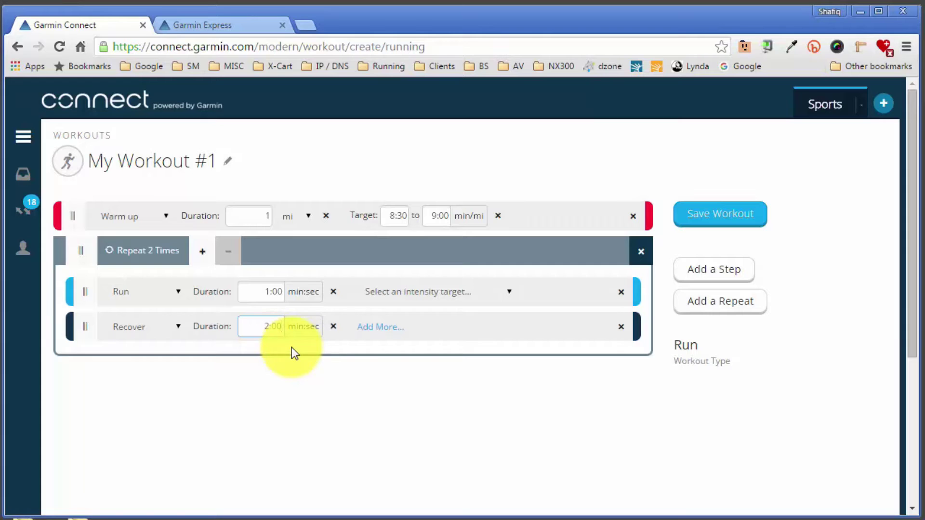
- Set the run/recover block to repeat 5 times
{"action": "left_click", "coordinate": [309, 396]}
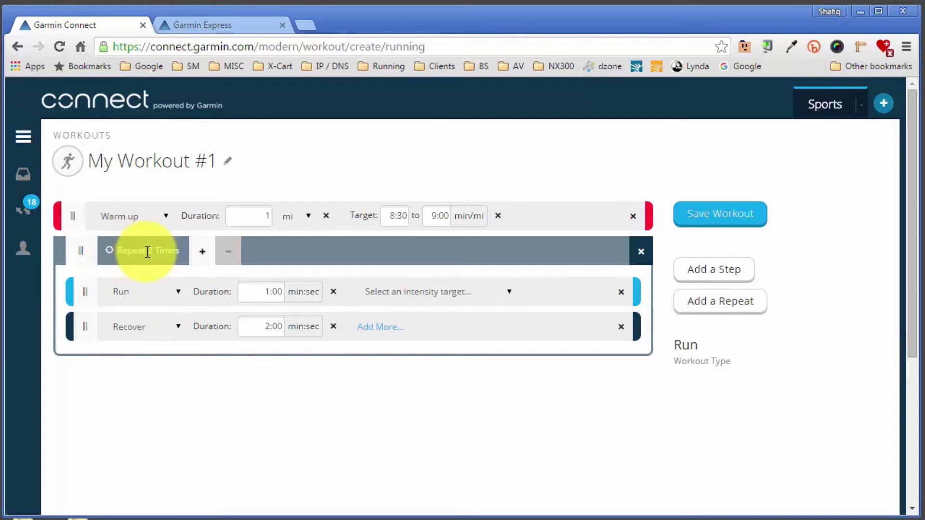
{"action": "left_click", "coordinate": [201, 256]}
{"action": "left_click", "coordinate": [201, 256]}
{"action": "left_click", "coordinate": [201, 255]}
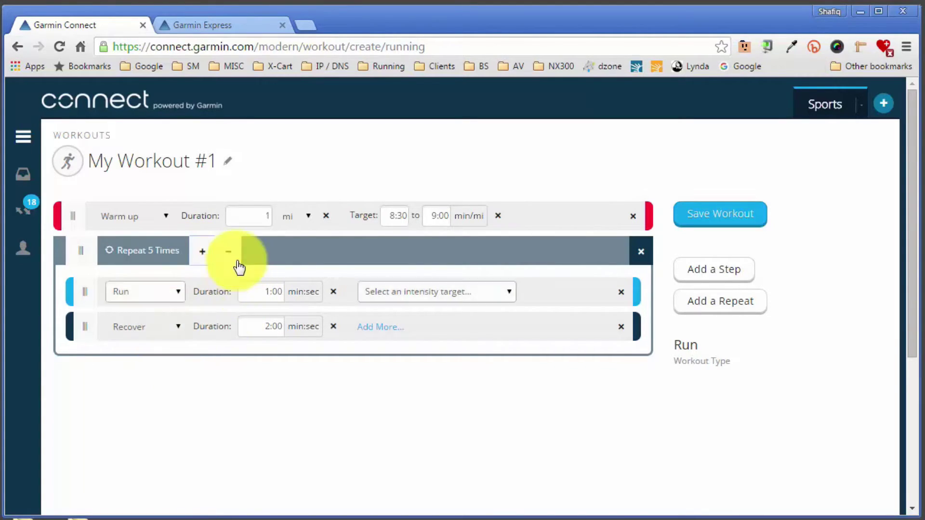
{"action": "left_click", "coordinate": [212, 401]}
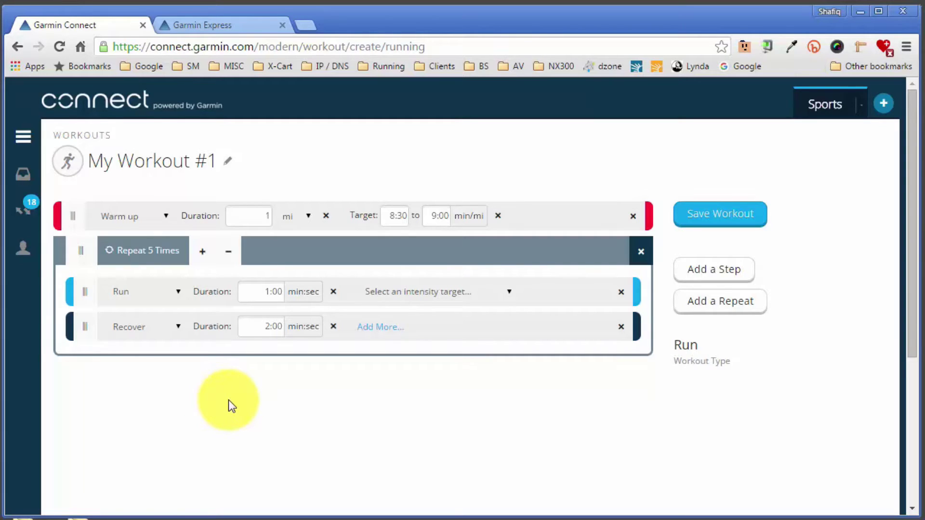
- Add a Cool down step after the repeat block with a distance duration of 2 mi
{"action": "left_click", "coordinate": [709, 267]}
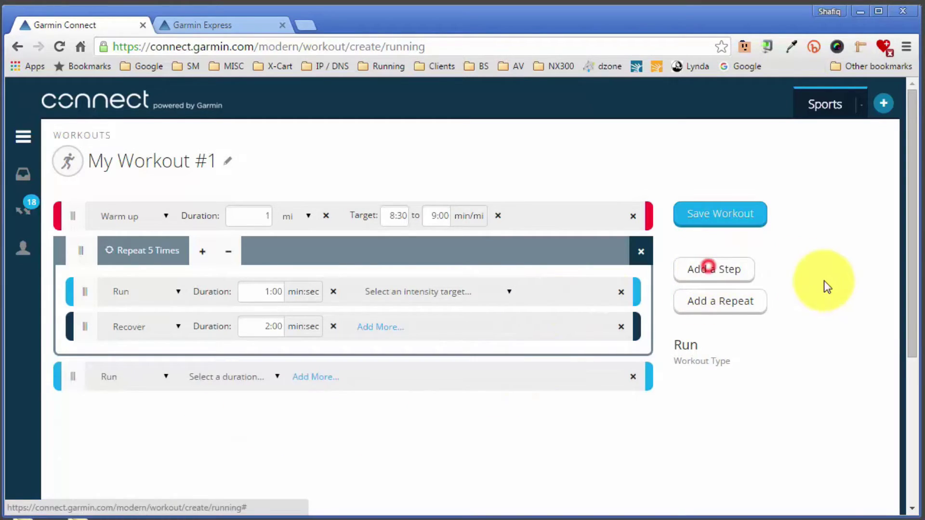
{"action": "left_click", "coordinate": [131, 378]}
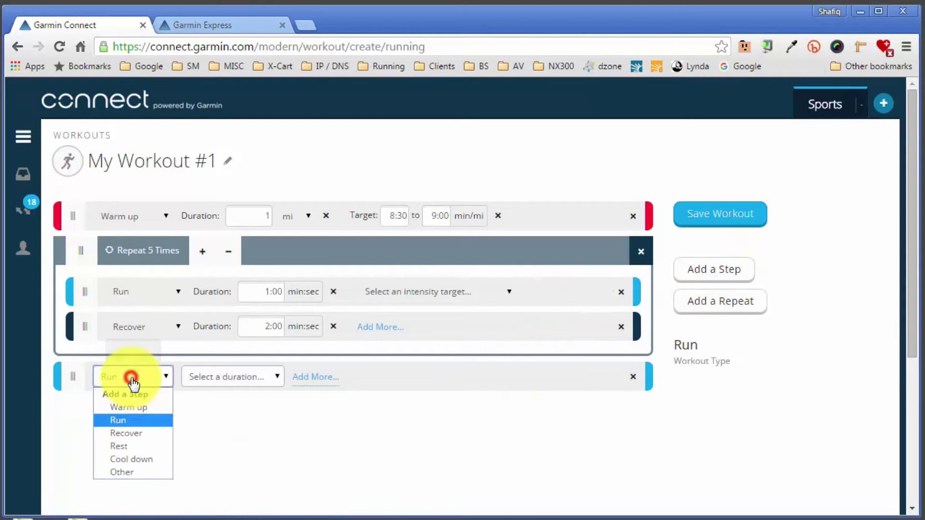
{"action": "left_click", "coordinate": [133, 457]}
{"action": "left_click", "coordinate": [211, 383]}
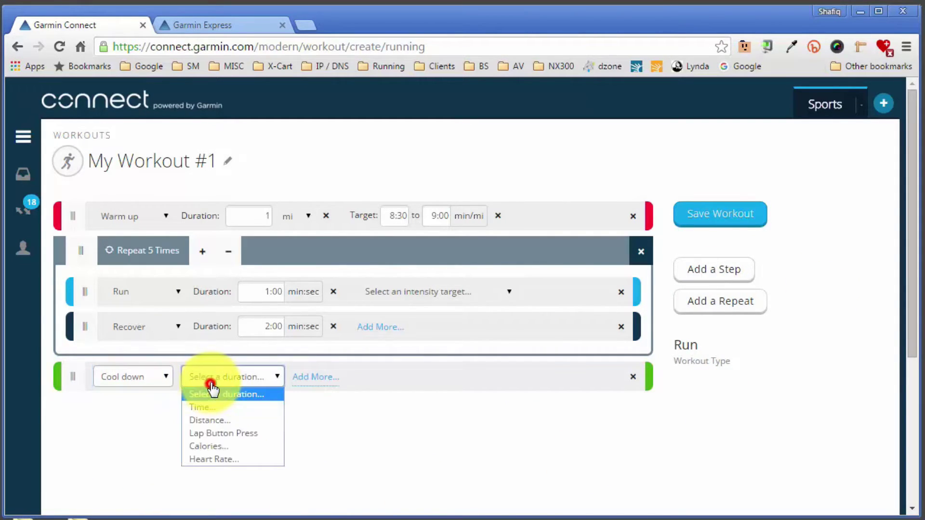
{"action": "left_click", "coordinate": [211, 419]}
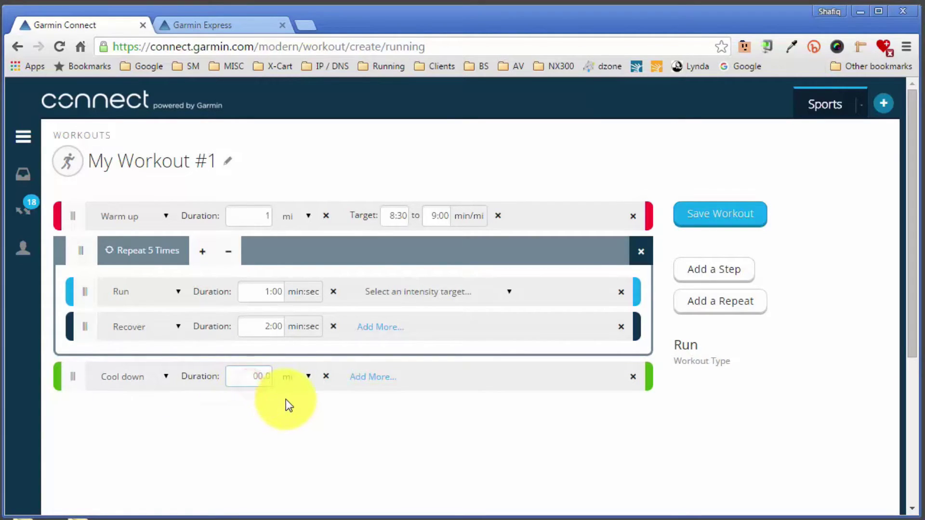
{"action": "type", "text": "2"}
{"action": "left_click", "coordinate": [288, 422]}
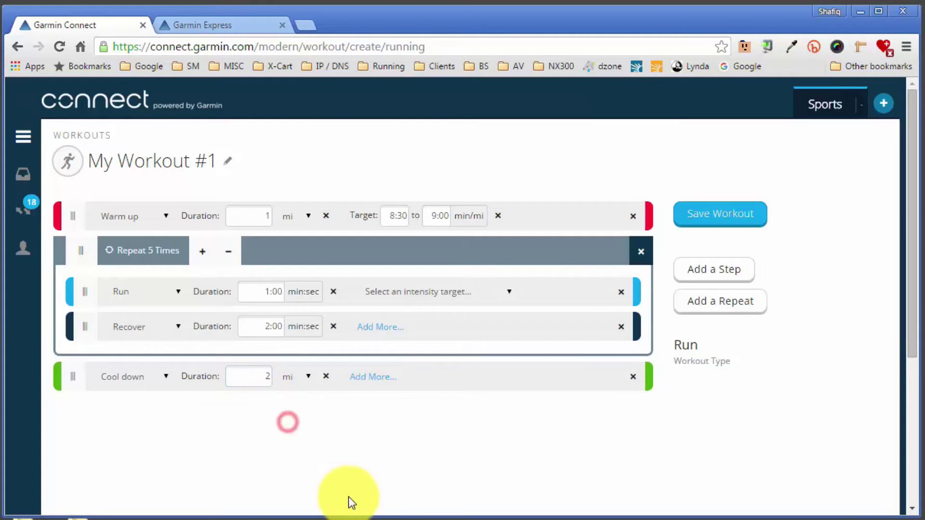
- Give the Cool down step a pace intensity target of 8:30 to 9:00 min/mi and save the workout
{"action": "left_click", "coordinate": [380, 377]}
{"action": "left_click", "coordinate": [418, 381]}
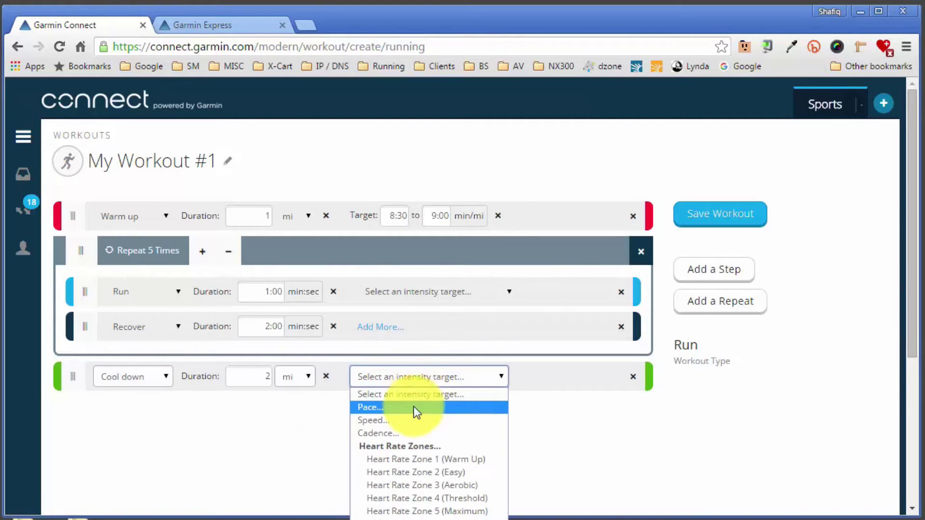
{"action": "left_click", "coordinate": [413, 406]}
{"action": "left_click", "coordinate": [400, 381]}
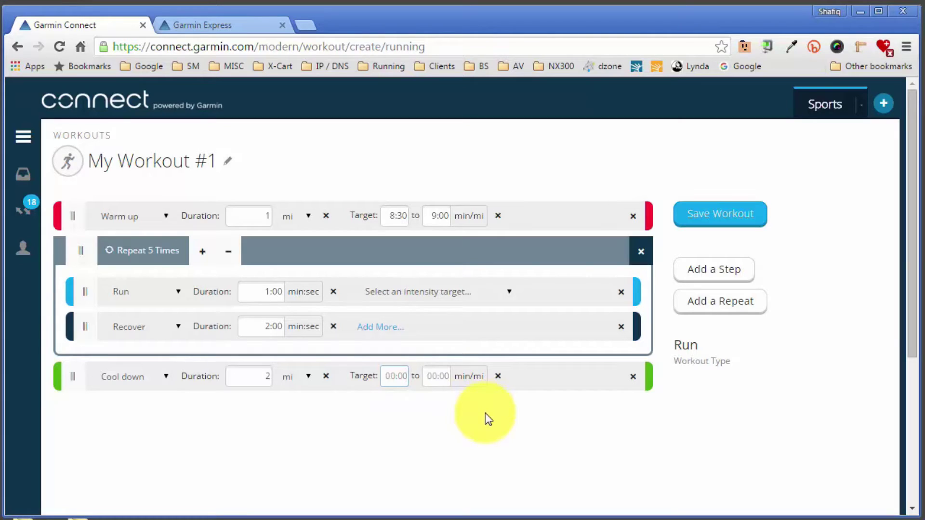
{"action": "type", "text": "8:30"}
{"action": "key", "text": "Tab"}
{"action": "type", "text": "9"}
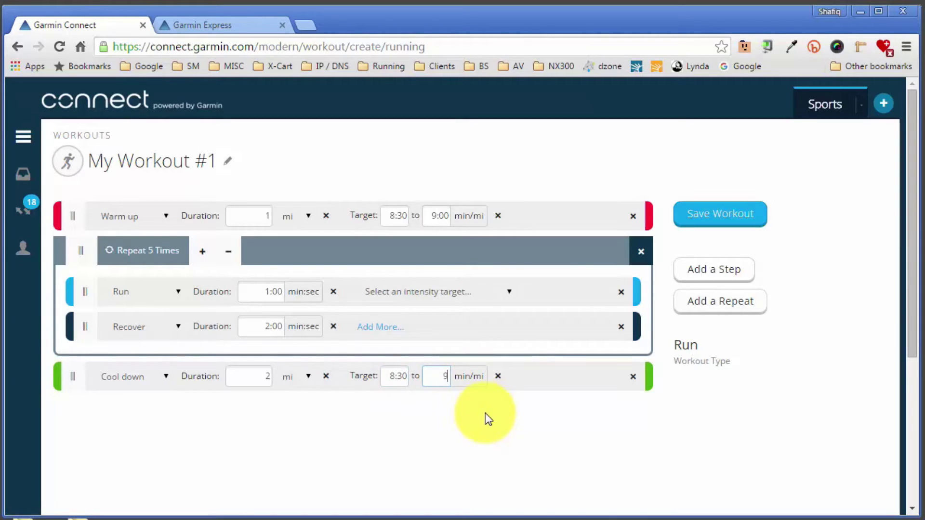
{"action": "type", "text": ":00"}
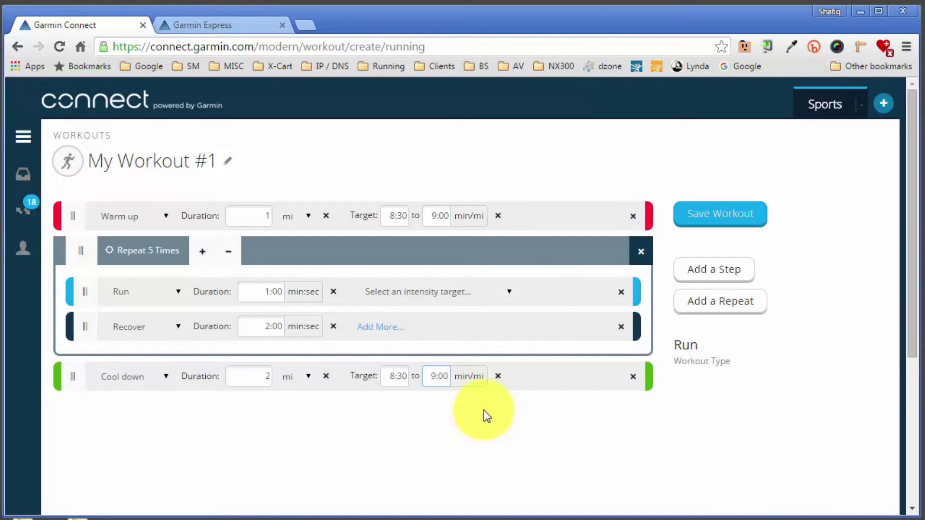
{"action": "left_click", "coordinate": [477, 433]}
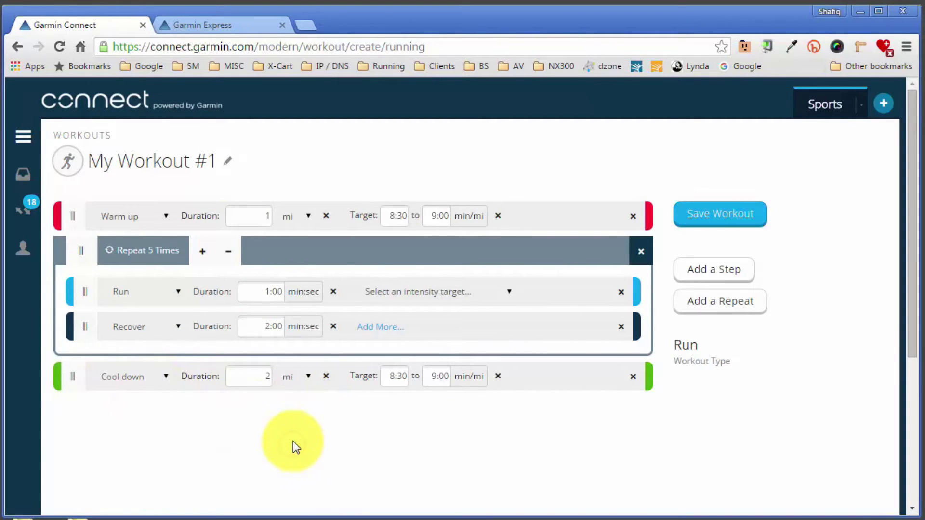
{"action": "left_click", "coordinate": [699, 215]}
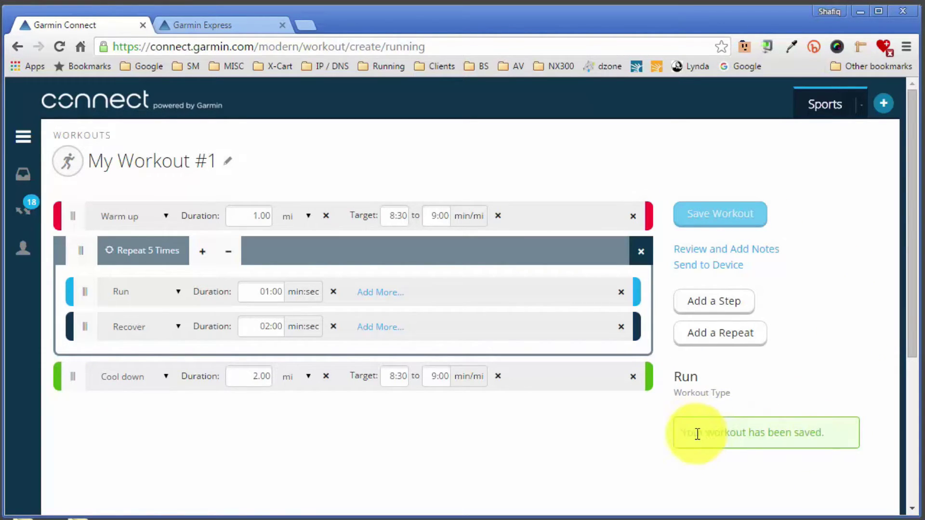
{"action": "left_click", "coordinate": [586, 440]}
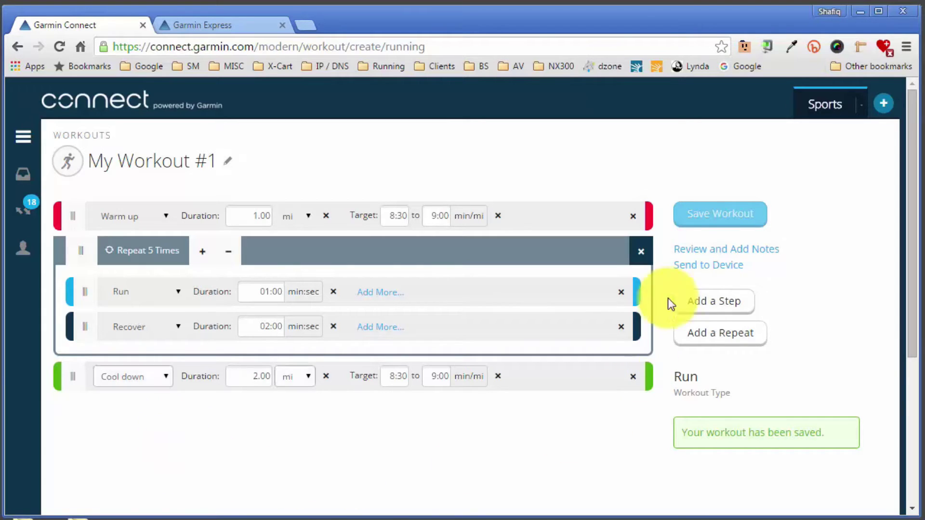
- Open My Workout #1 from the dashboard's workouts list and save a copy of it
{"action": "left_click", "coordinate": [71, 115]}
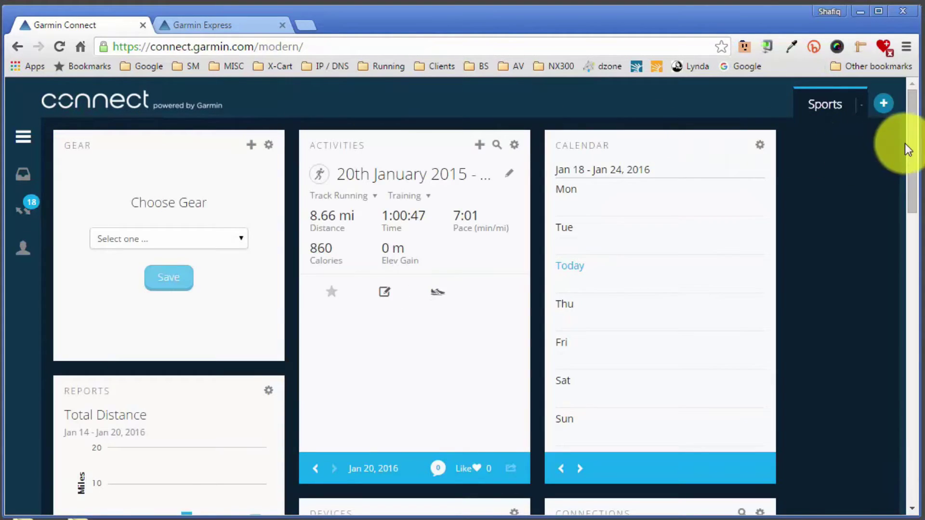
{"action": "left_click_drag", "start_coordinate": [913, 149], "coordinate": [908, 380]}
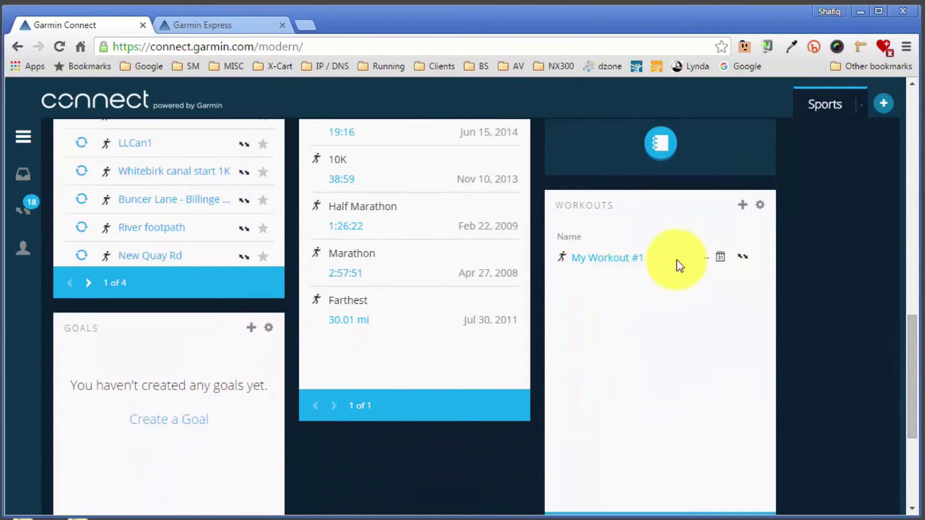
{"action": "left_click", "coordinate": [608, 260]}
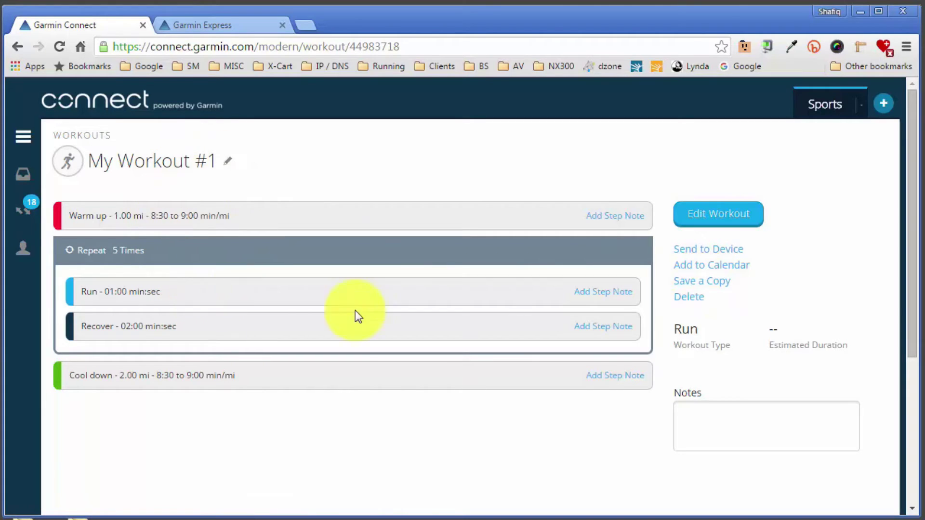
{"action": "left_click", "coordinate": [715, 281]}
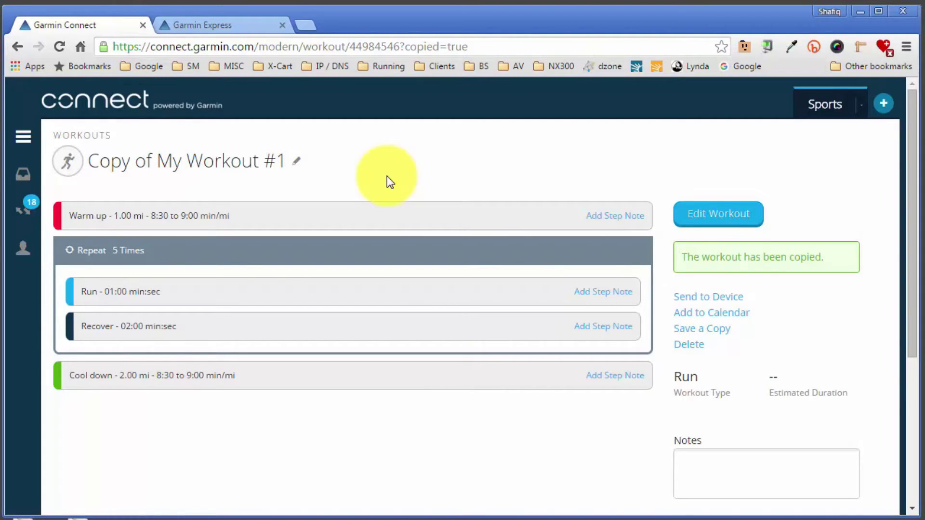
- Rename the copied workout as "My Workout #2" and save the new name
{"action": "left_click", "coordinate": [297, 168]}
{"action": "left_click", "coordinate": [158, 160]}
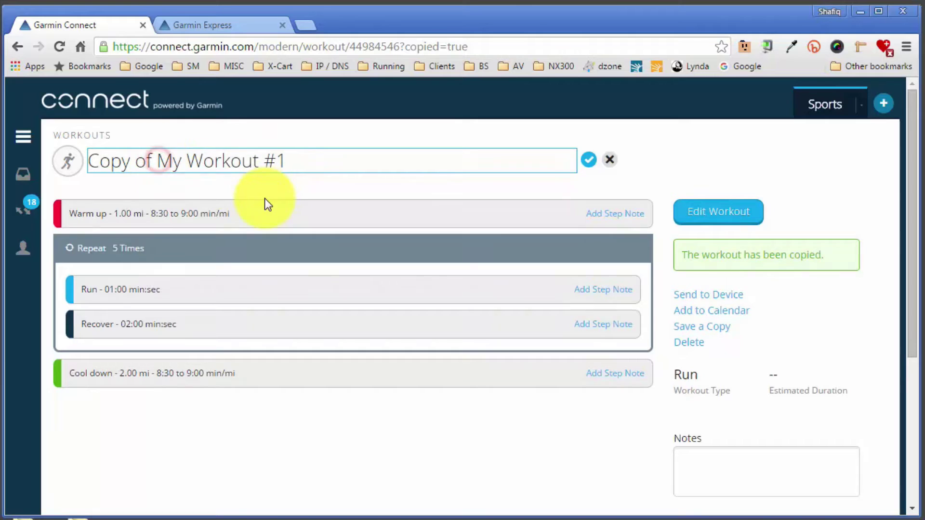
{"action": "key", "text": "BackSpace"}
{"action": "key", "text": "BackSpace"}
{"action": "key", "text": "BackSpace"}
{"action": "key", "text": "BackSpace"}
{"action": "key", "text": "BackSpace"}
{"action": "key", "text": "BackSpace"}
{"action": "key", "text": "BackSpace"}
{"action": "key", "text": "BackSpace"}
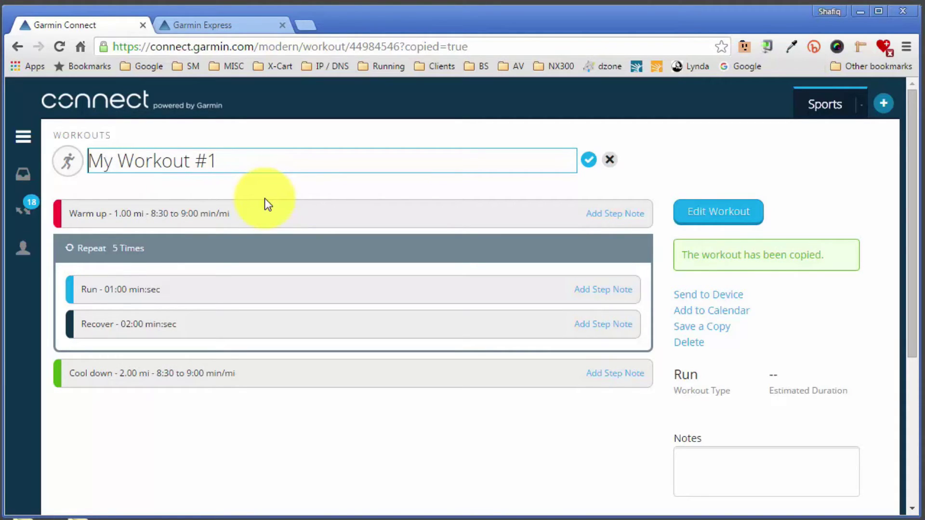
{"action": "key", "text": "End"}
{"action": "key", "text": "BackSpace"}
{"action": "type", "text": "2"}
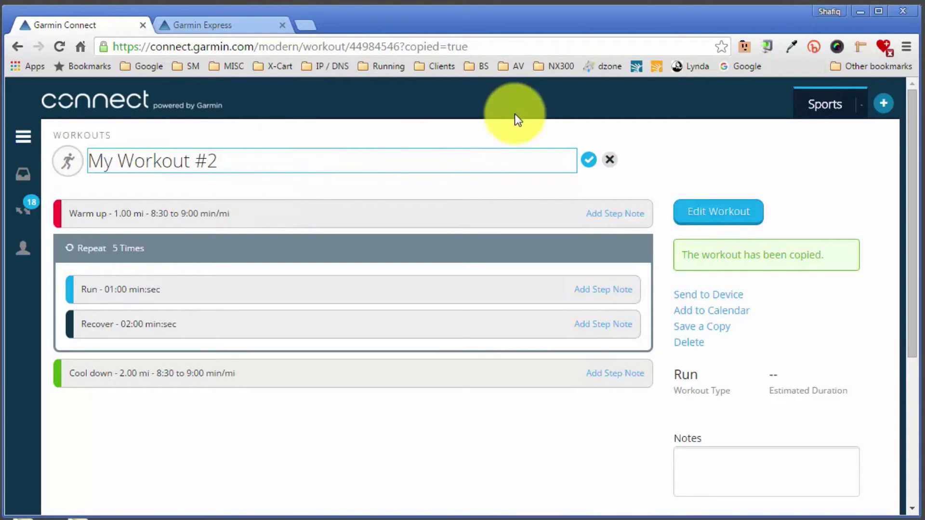
{"action": "left_click", "coordinate": [588, 160]}
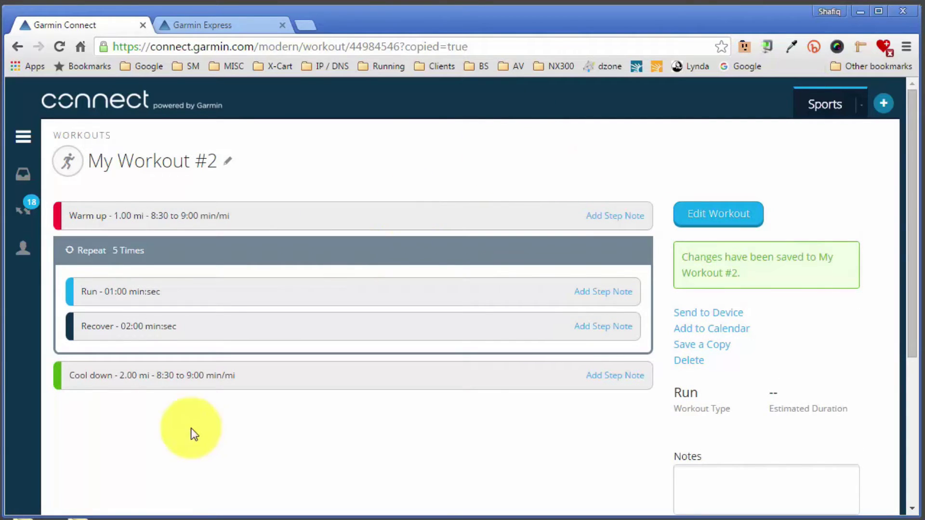
{"action": "left_click", "coordinate": [194, 444]}
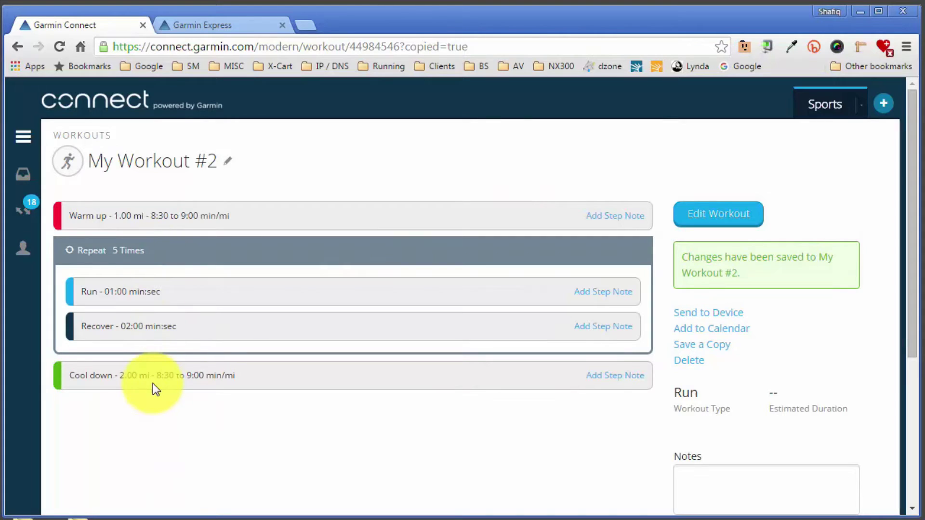
- Edit My Workout #2 by adding a second repeat block with its Run step set to a time duration of 0:30 min:sec
{"action": "left_click", "coordinate": [575, 443]}
{"action": "left_click", "coordinate": [706, 225]}
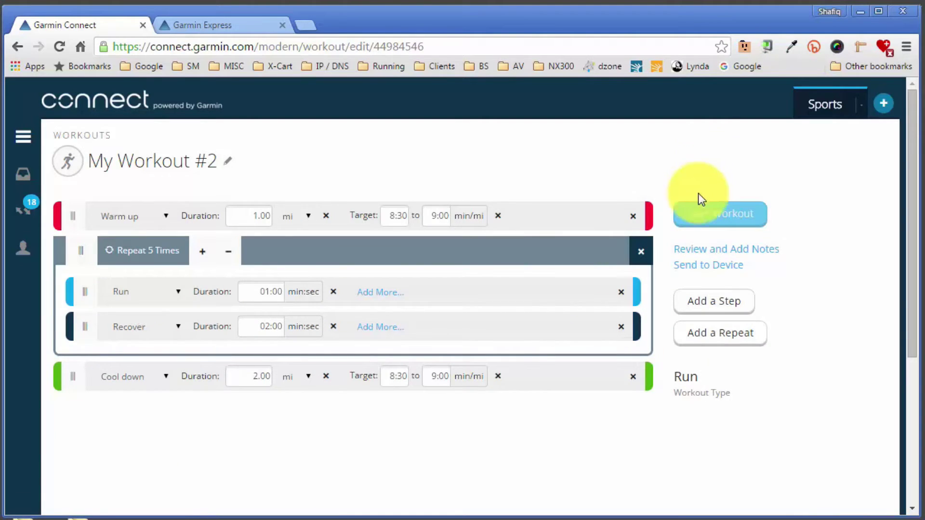
{"action": "left_click", "coordinate": [712, 334]}
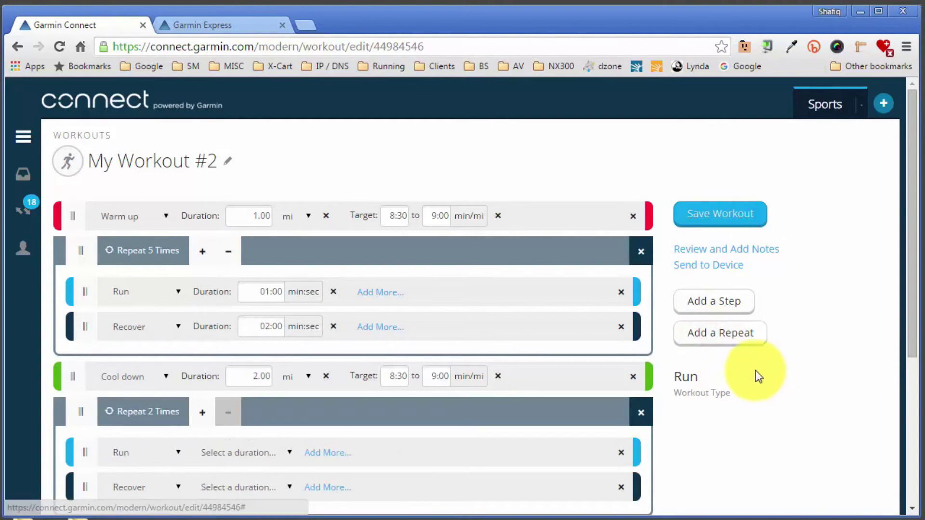
{"action": "scroll", "coordinate": [754, 365], "scroll_direction": "down", "scroll_amount": 3}
{"action": "left_click", "coordinate": [146, 312]}
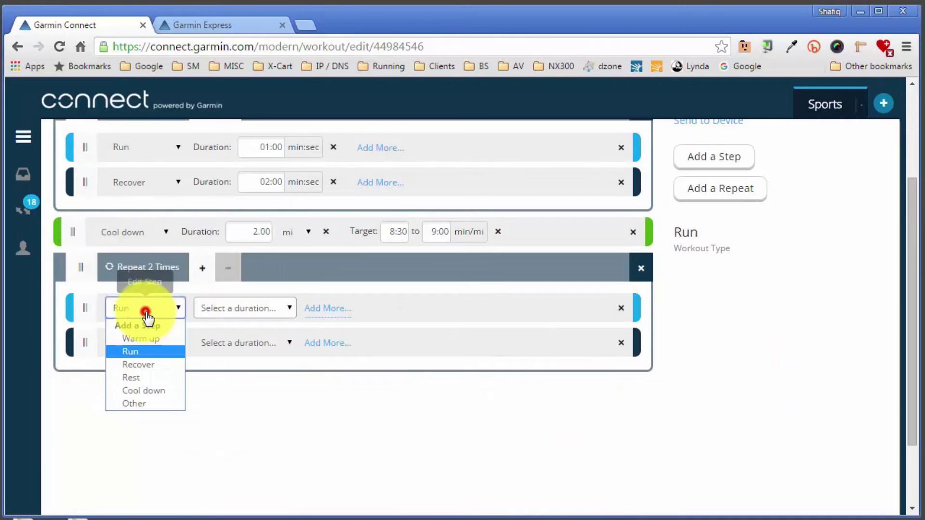
{"action": "left_click", "coordinate": [147, 313]}
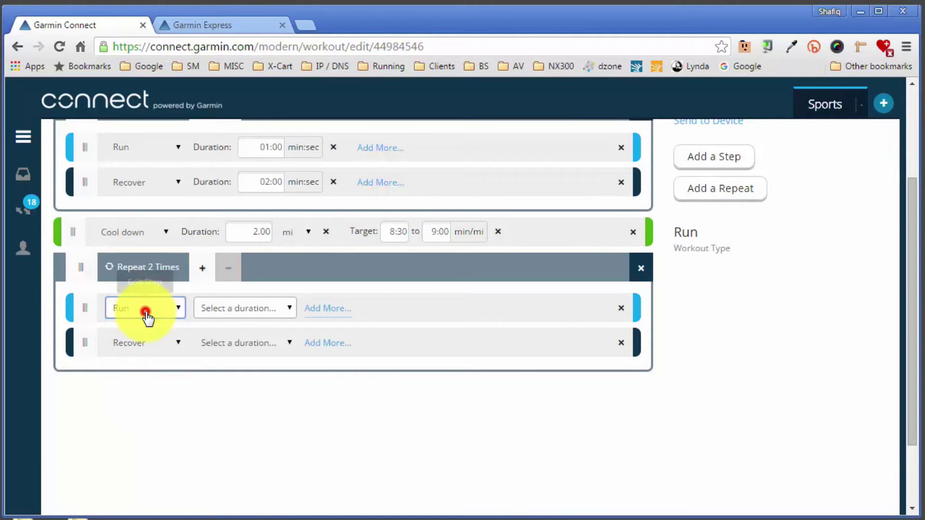
{"action": "left_click", "coordinate": [253, 316]}
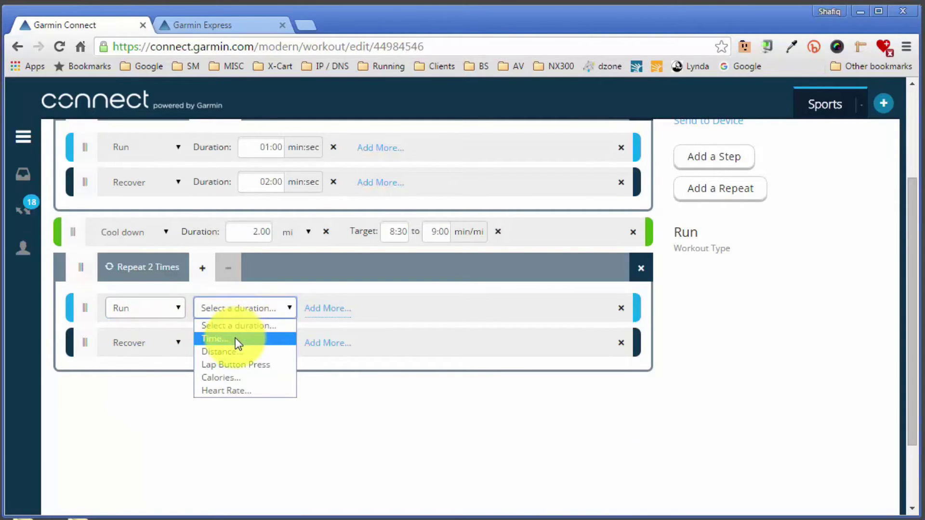
{"action": "left_click", "coordinate": [235, 338]}
{"action": "left_click", "coordinate": [257, 312]}
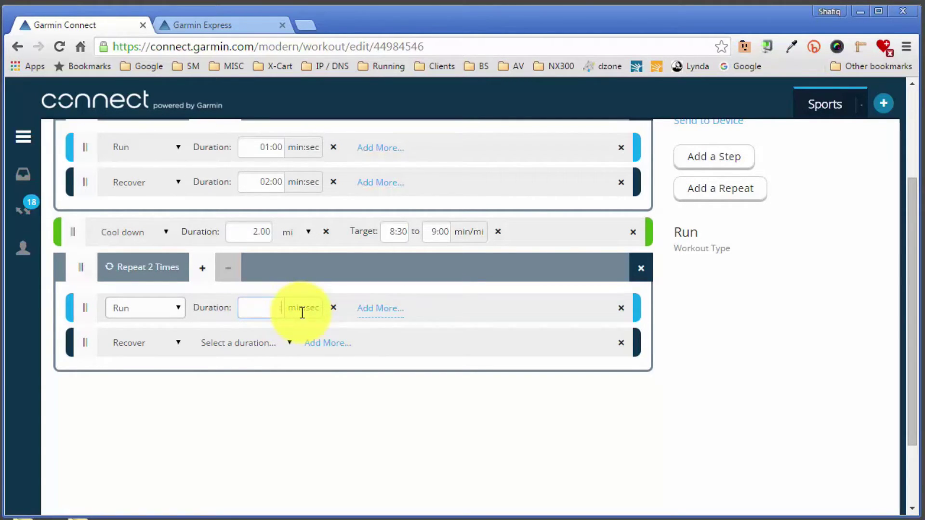
{"action": "type", "text": "0:30"}
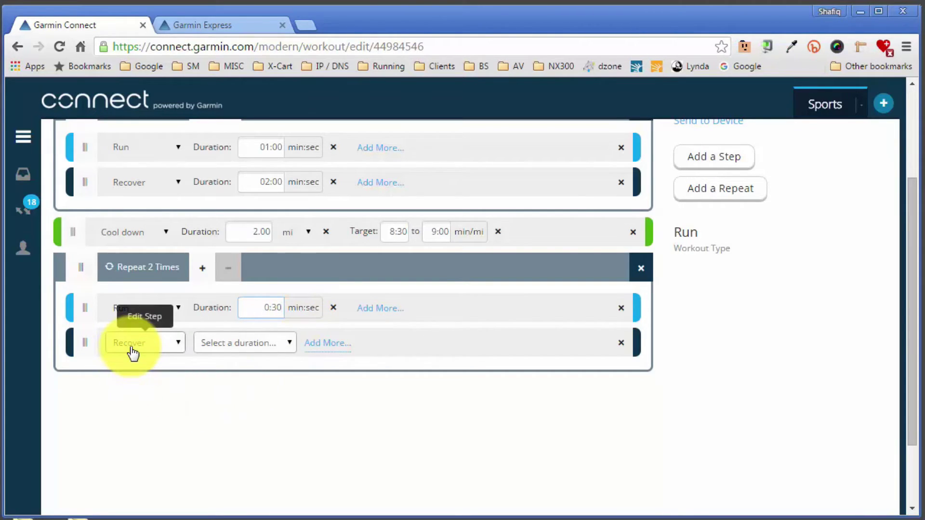
- Set the second repeat block's Recover step to a time duration of 1:00 min:sec
{"action": "left_click", "coordinate": [226, 343]}
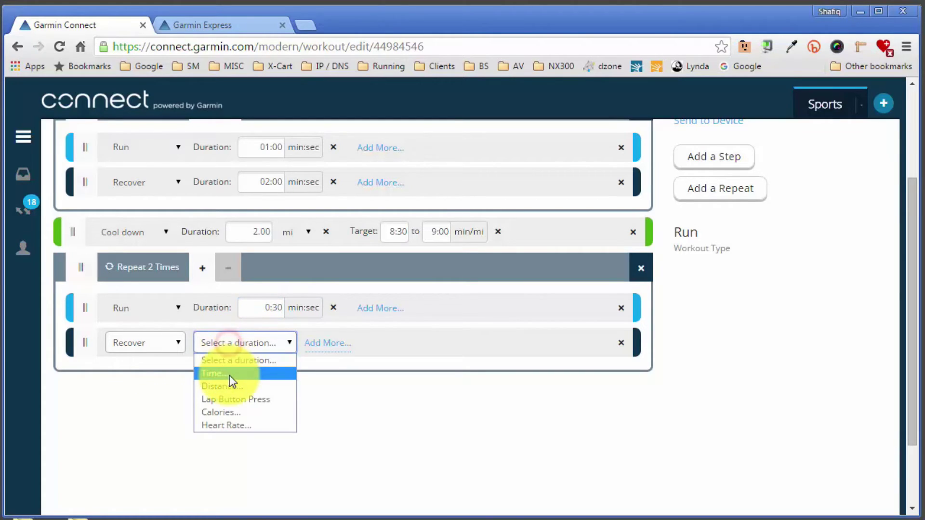
{"action": "left_click", "coordinate": [229, 373]}
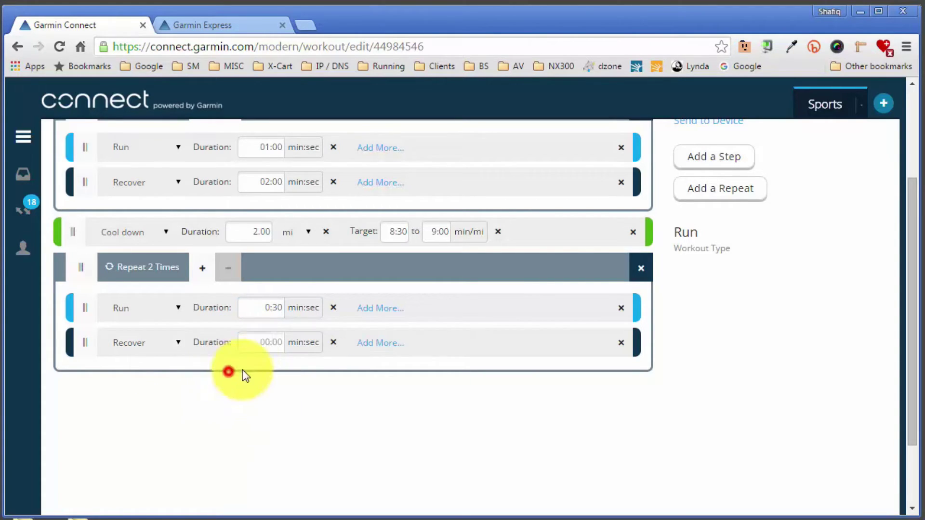
{"action": "left_click", "coordinate": [250, 347]}
{"action": "type", "text": "1"}
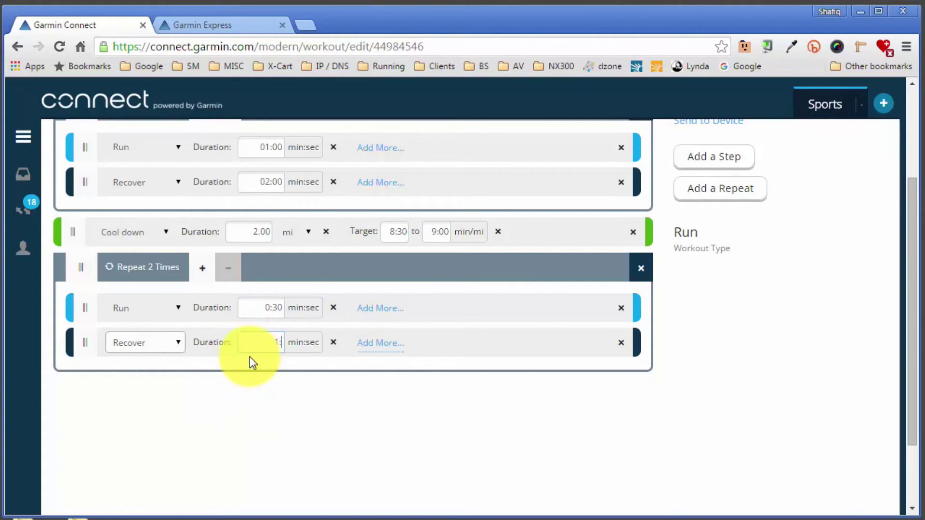
{"action": "type", "text": ":00"}
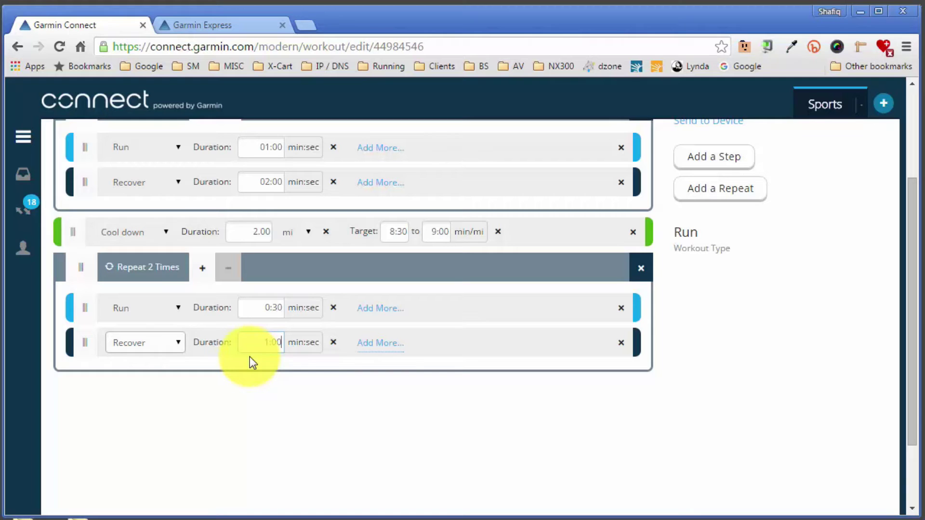
- Set the second repeat block to 3 times and move it above the Cool down step
{"action": "left_click", "coordinate": [200, 269]}
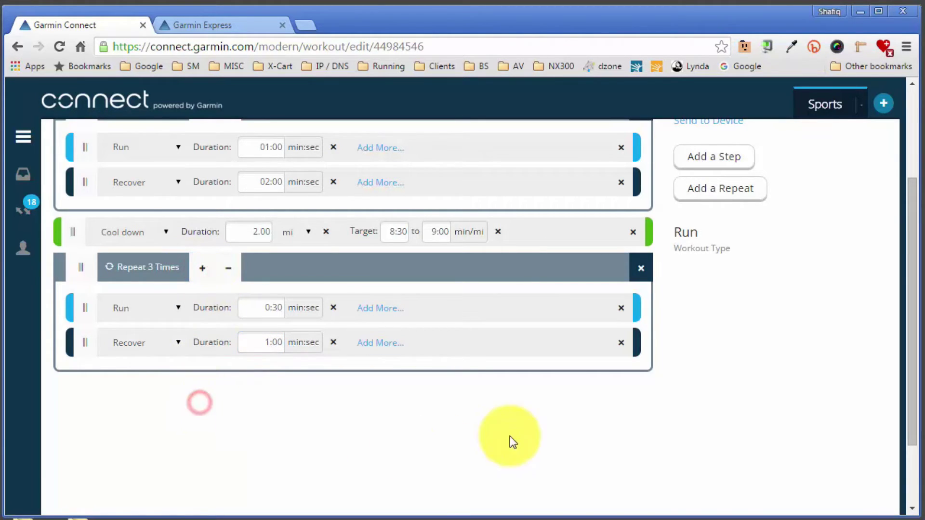
{"action": "scroll", "coordinate": [750, 438], "scroll_direction": "up", "scroll_amount": 2}
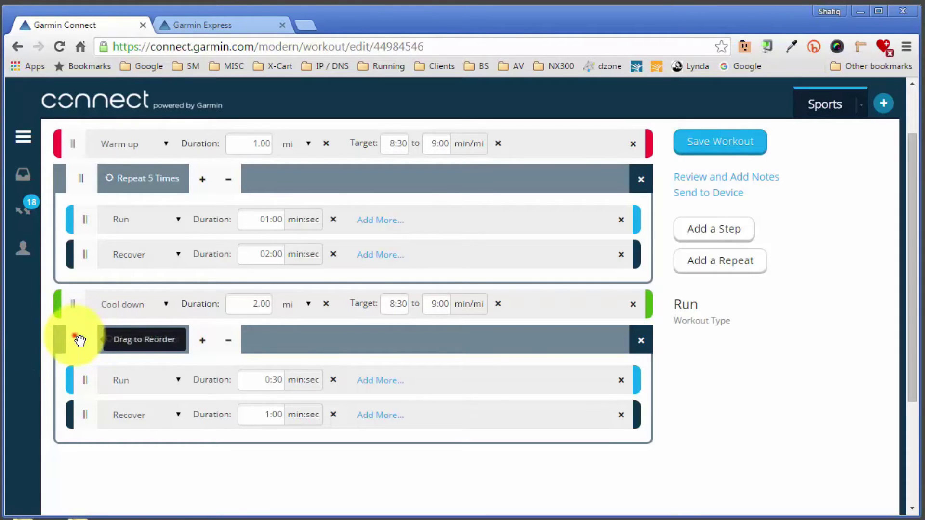
{"action": "left_click", "coordinate": [78, 339]}
{"action": "left_click_drag", "start_coordinate": [79, 340], "coordinate": [79, 302]}
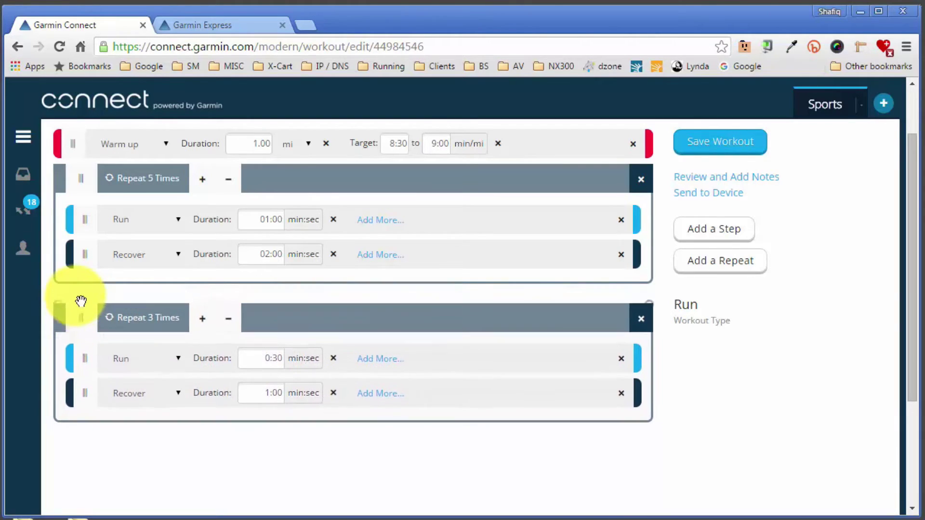
{"action": "left_click_drag", "start_coordinate": [117, 246], "coordinate": [166, 246]}
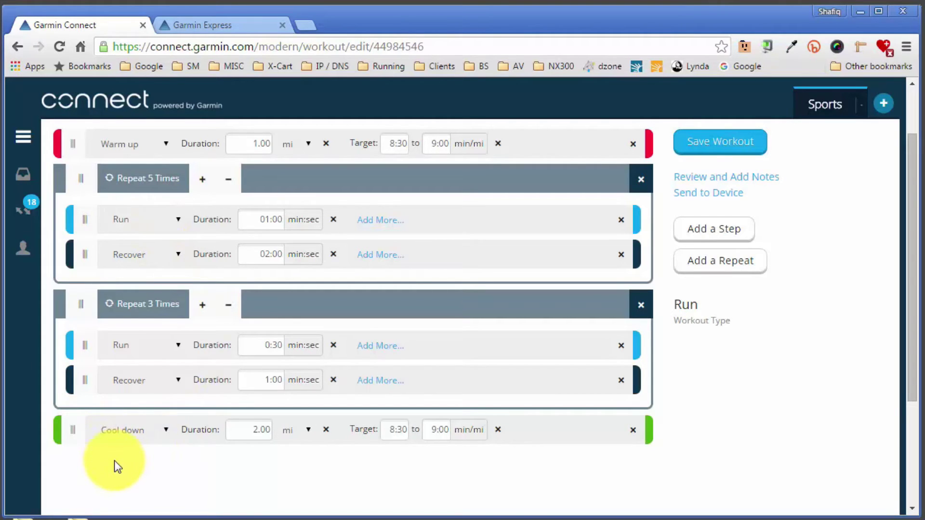
- Save the changes to My Workout #2 and look over its steps
{"action": "left_click", "coordinate": [720, 142]}
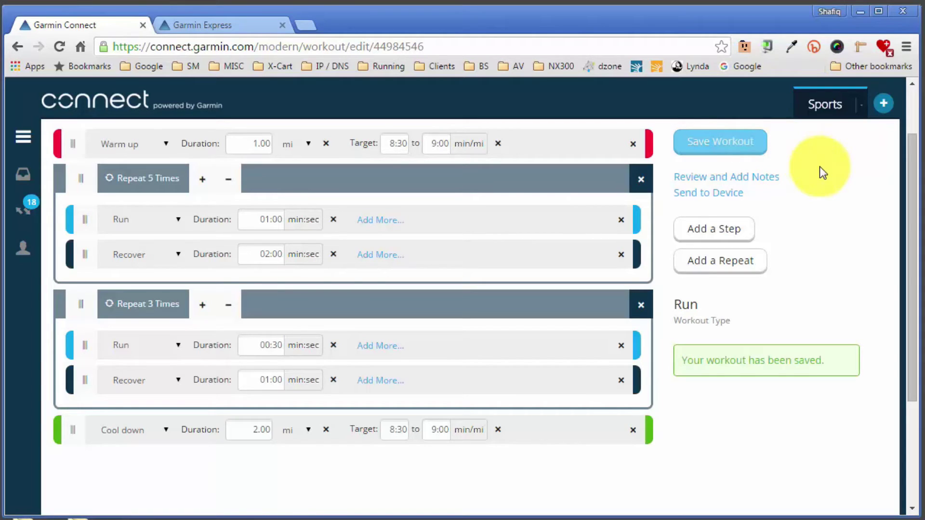
{"action": "scroll", "coordinate": [853, 212], "scroll_direction": "up", "scroll_amount": 2}
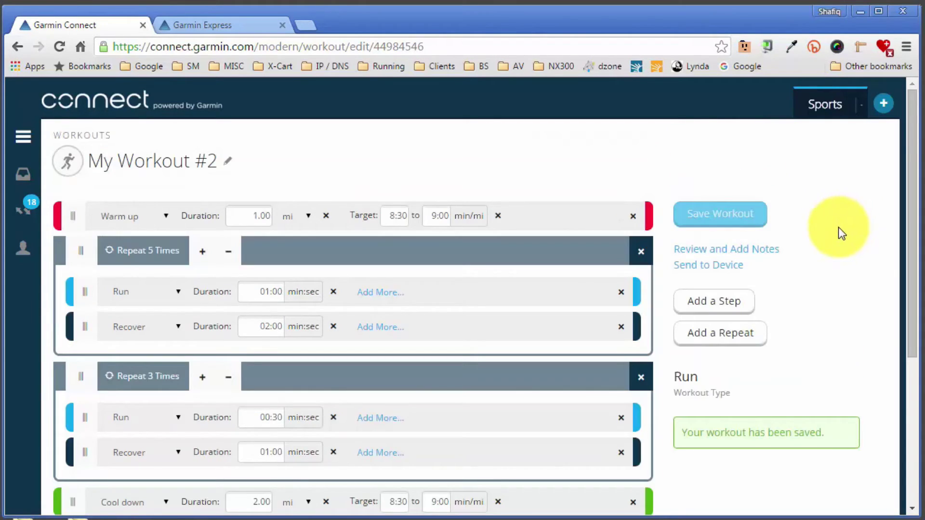
{"action": "scroll", "coordinate": [838, 227], "scroll_direction": "down", "scroll_amount": 2}
{"action": "scroll", "coordinate": [824, 226], "scroll_direction": "up", "scroll_amount": 2}
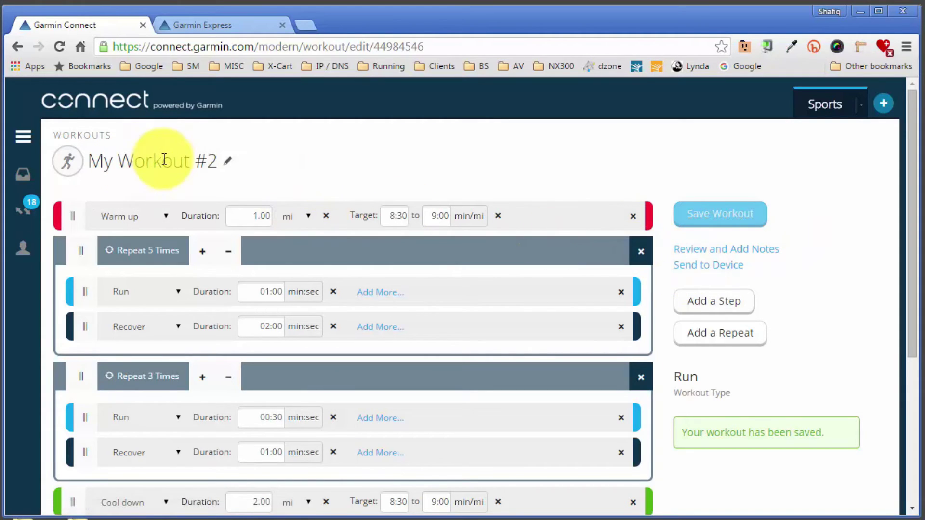
- Send My Workout #2 to the Forerunner 220, allowing the browser to launch Garmin Express
{"action": "left_click", "coordinate": [707, 266]}
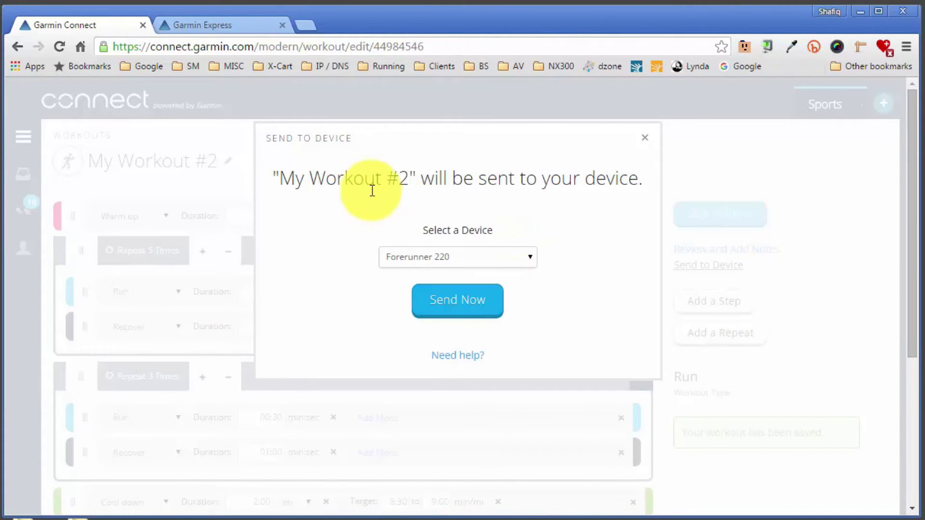
{"action": "left_click", "coordinate": [460, 258]}
{"action": "left_click", "coordinate": [459, 257]}
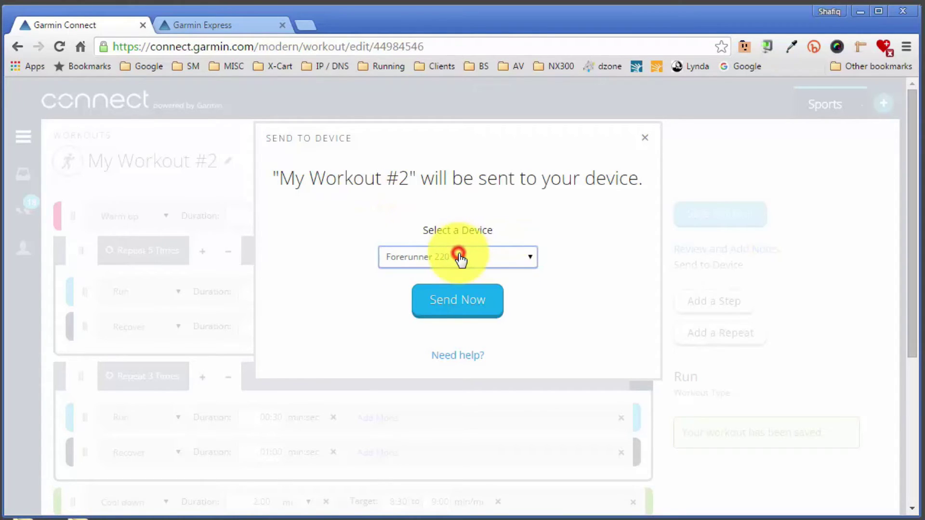
{"action": "left_click", "coordinate": [459, 257]}
{"action": "left_click", "coordinate": [459, 256]}
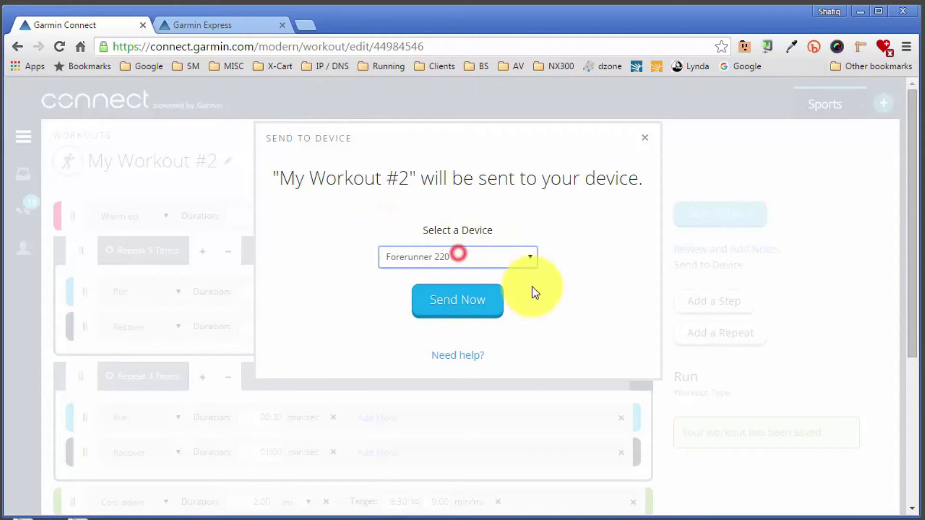
{"action": "left_click", "coordinate": [466, 295]}
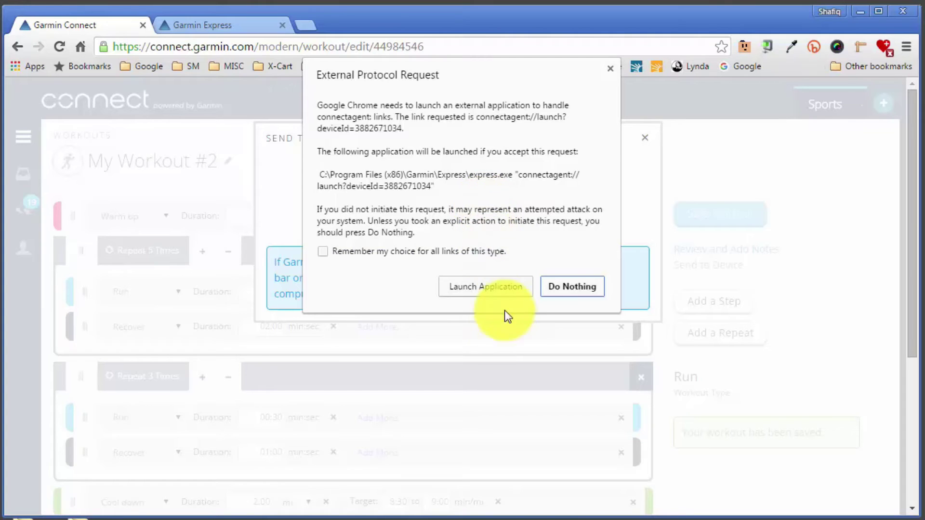
{"action": "left_click", "coordinate": [502, 290]}
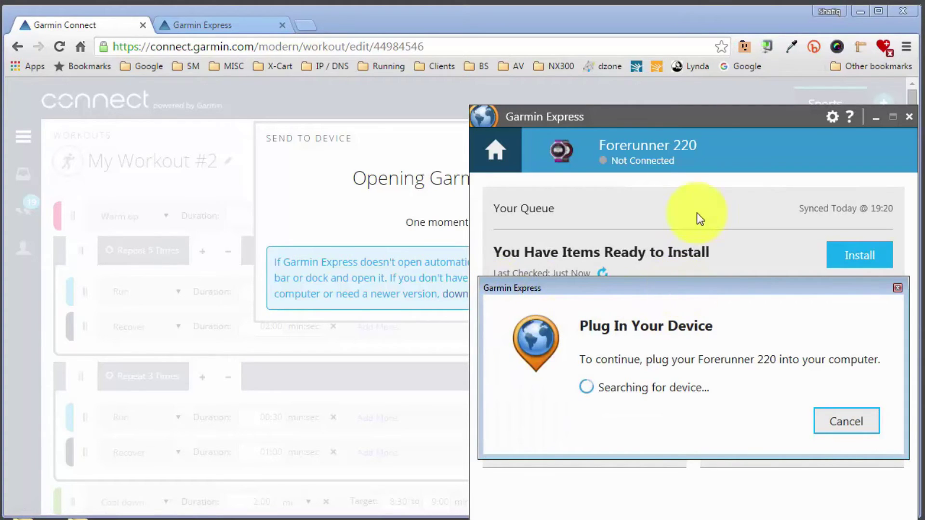
- Dismiss the Send to Device dialog, reposition the Garmin Express window to watch the sync, and minimize it once the sync completes
{"action": "mouse_move", "coordinate": [700, 288]}
{"action": "left_mouse_down"}
{"action": "mouse_move", "coordinate": [420, 189]}
{"action": "mouse_move", "coordinate": [432, 228]}
{"action": "left_mouse_up"}
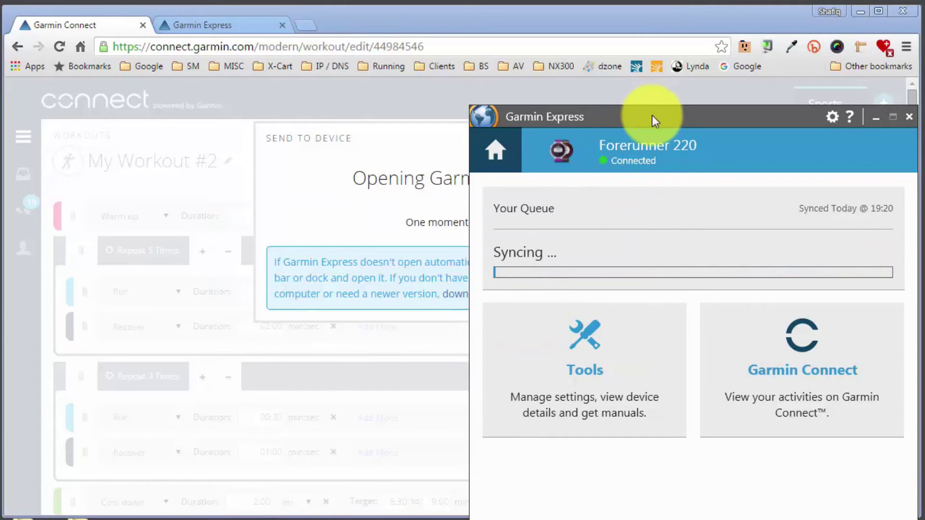
{"action": "left_click", "coordinate": [489, 87]}
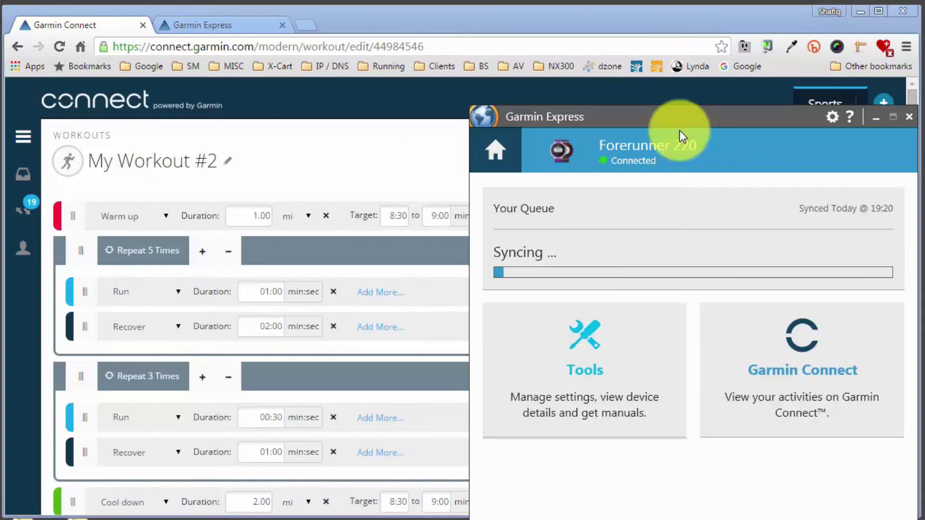
{"action": "left_click_drag", "start_coordinate": [680, 116], "coordinate": [467, 32]}
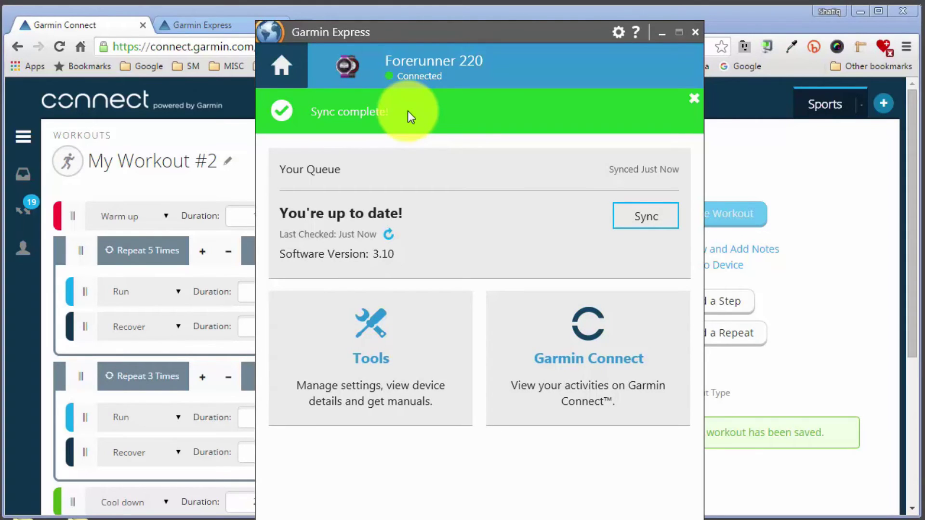
{"action": "left_click", "coordinate": [663, 34]}
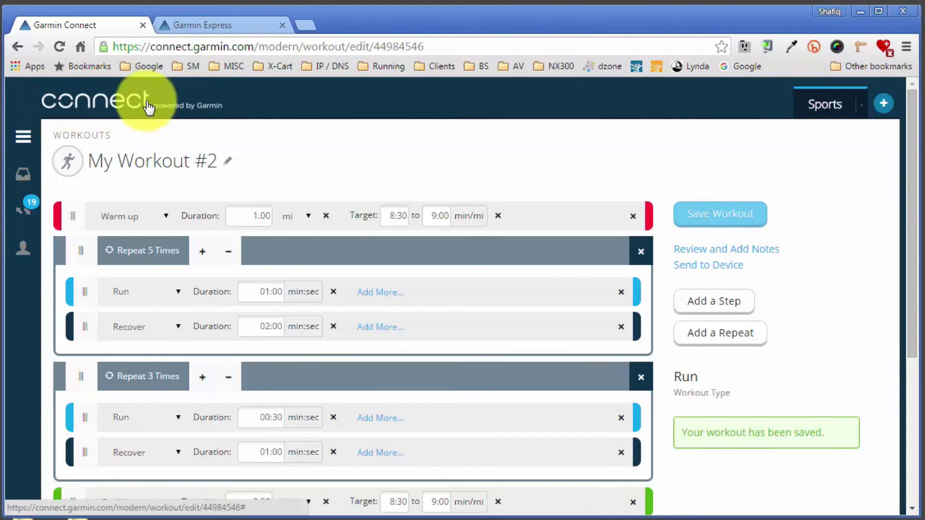
- Return to the Garmin Connect dashboard and open My Workout #1 from its workouts list
{"action": "left_click", "coordinate": [99, 100]}
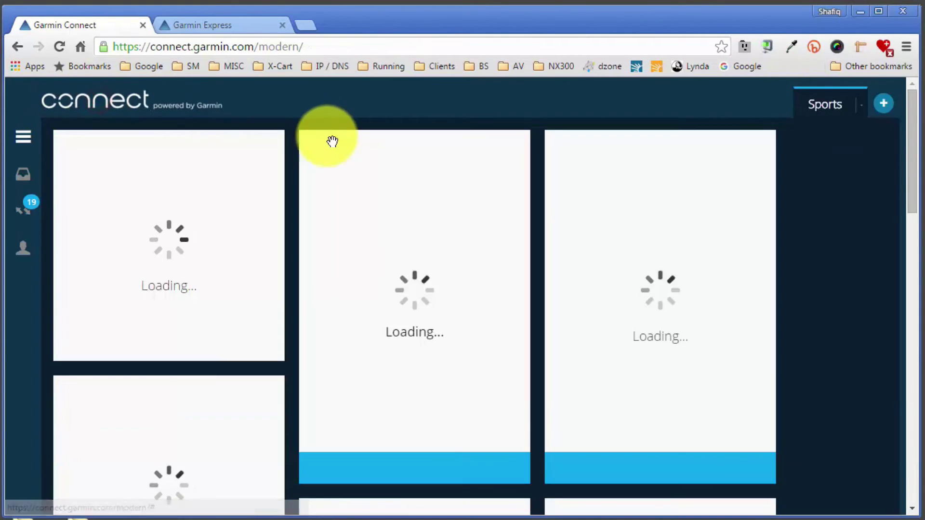
{"action": "left_click_drag", "start_coordinate": [909, 142], "coordinate": [903, 362]}
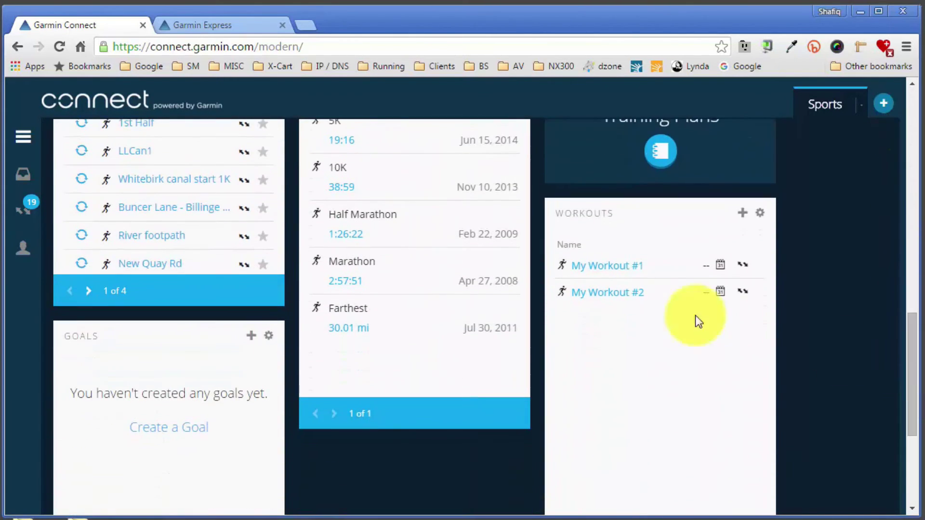
{"action": "left_click", "coordinate": [602, 269]}
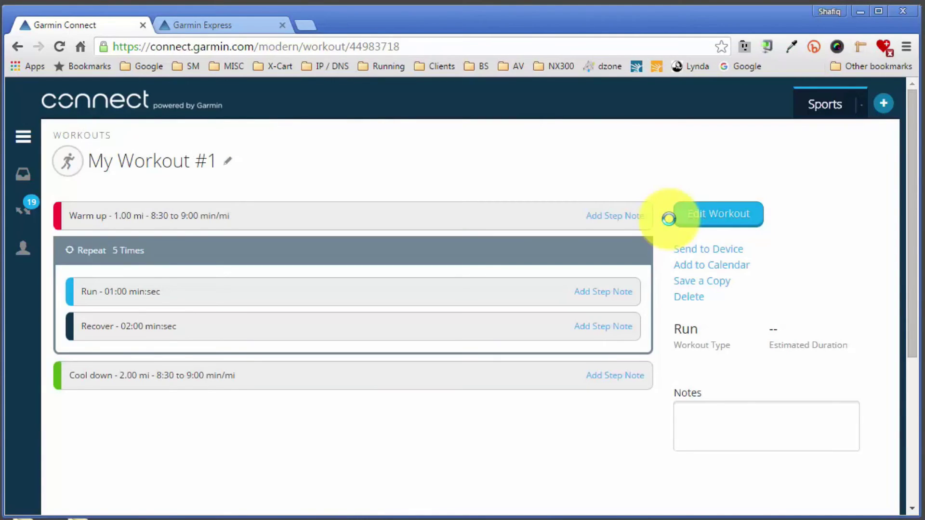
- Send My Workout #1 to the Forerunner 220, allowing Garmin Express to launch for the sync
{"action": "left_click", "coordinate": [708, 250]}
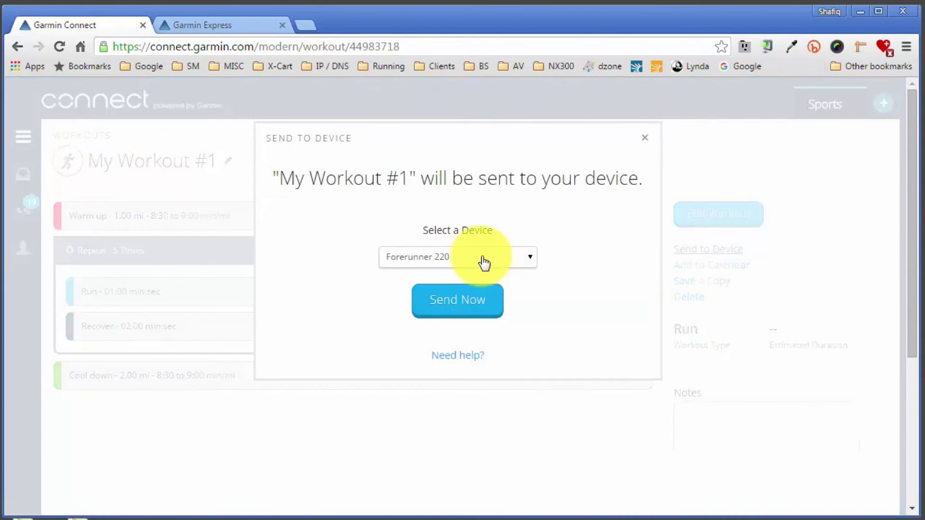
{"action": "left_click", "coordinate": [466, 303]}
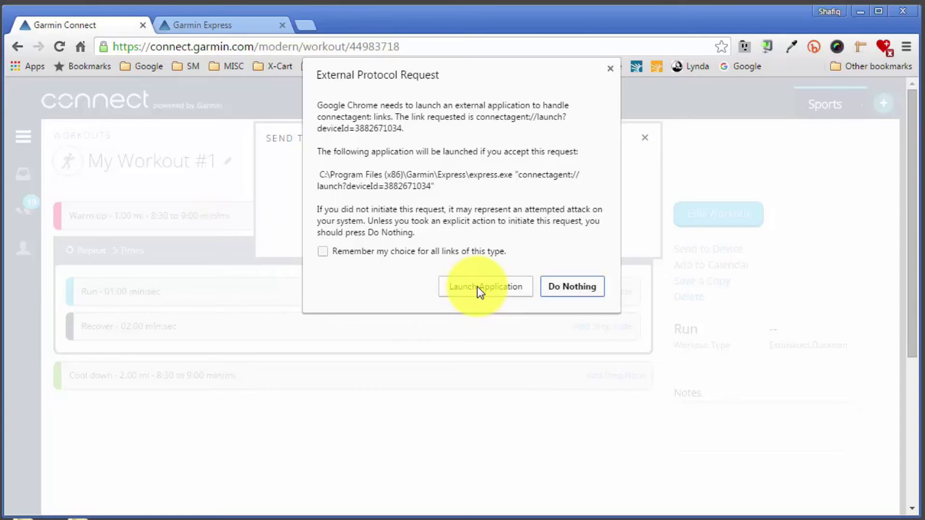
{"action": "left_click", "coordinate": [477, 286]}
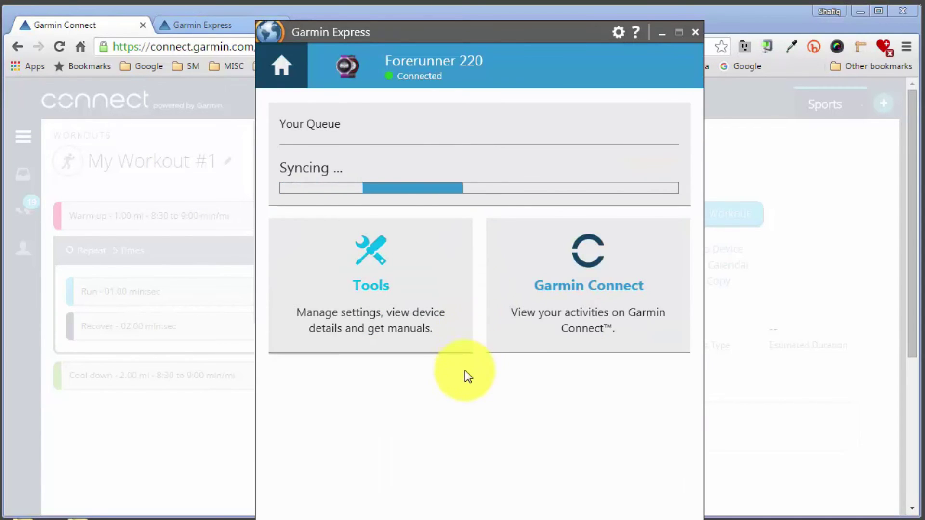